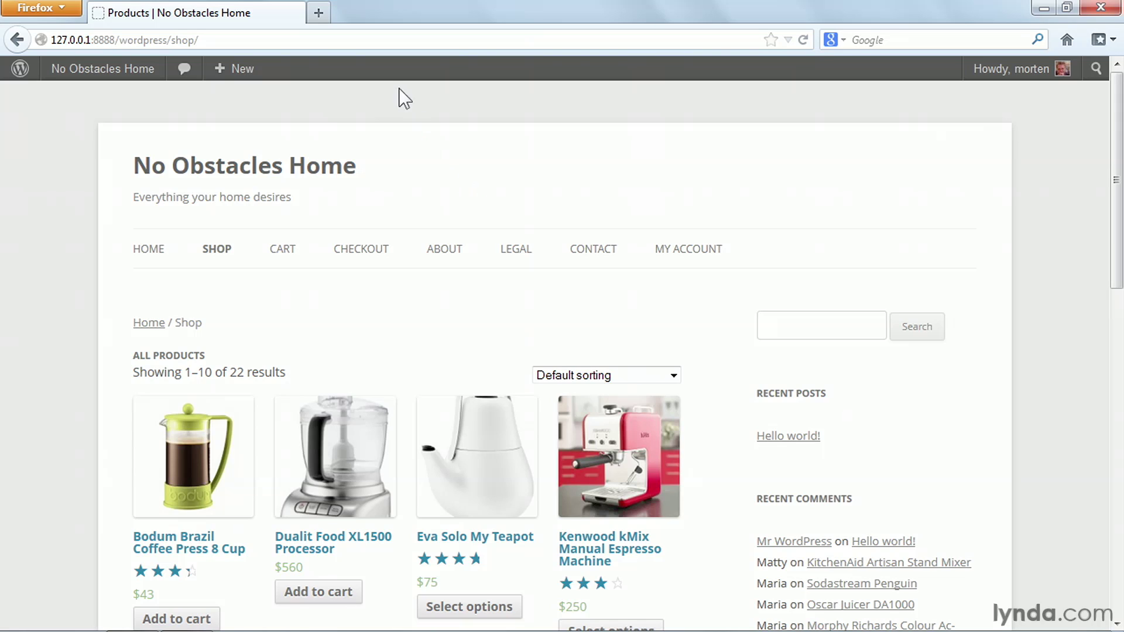
Go from the storefront to the Dashboard and start a new product via Products > Add Product.
mouse_move(243, 73)
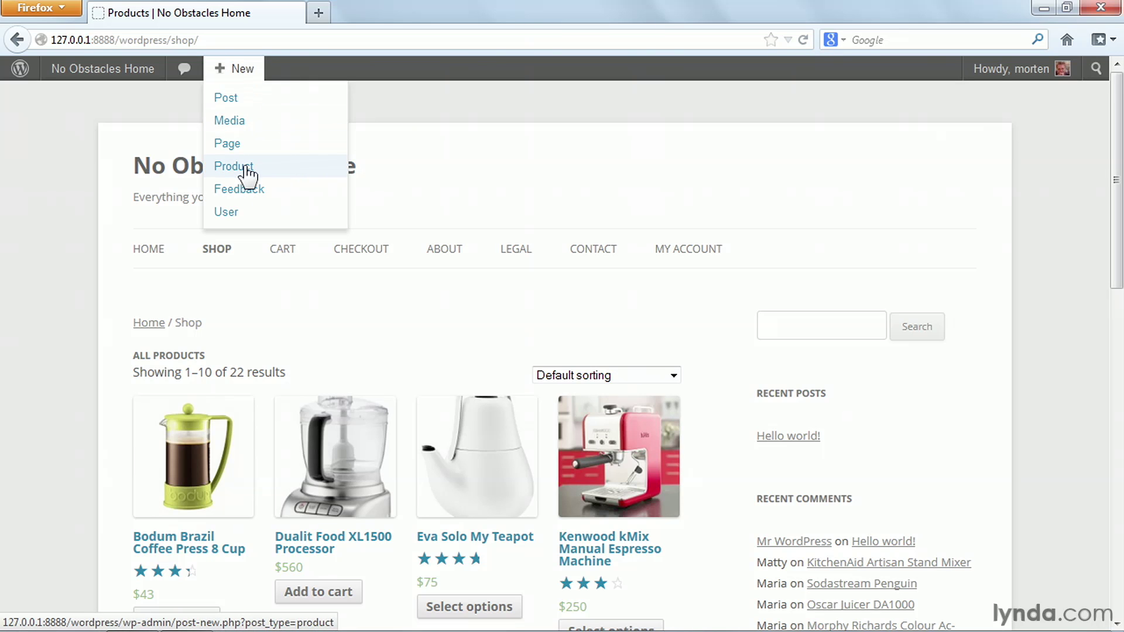
left_click(114, 74)
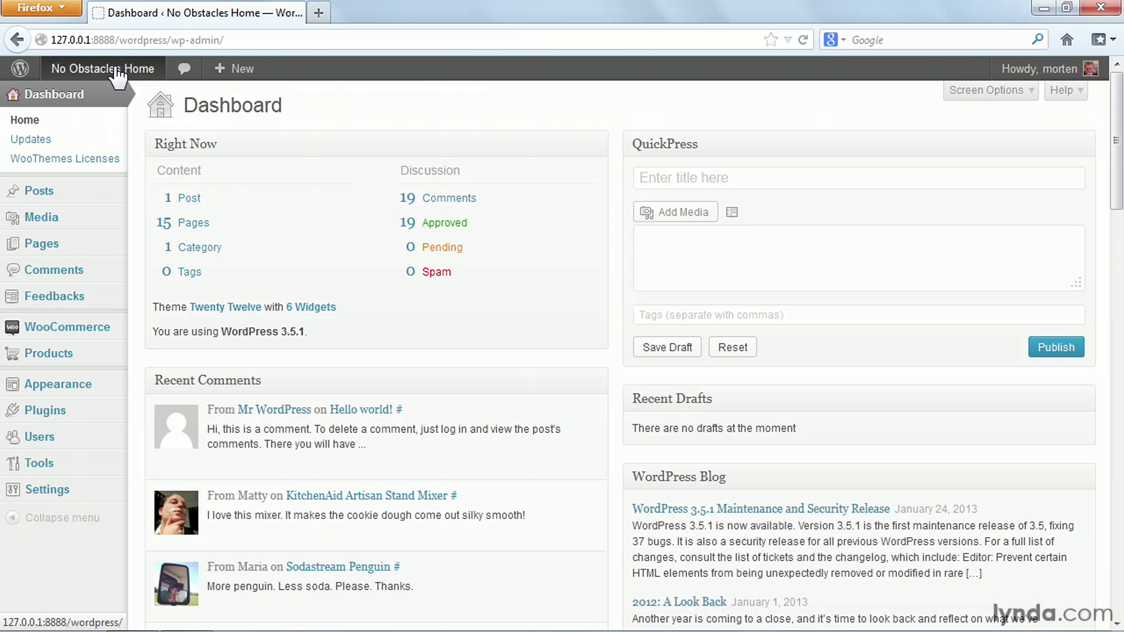
mouse_move(75, 355)
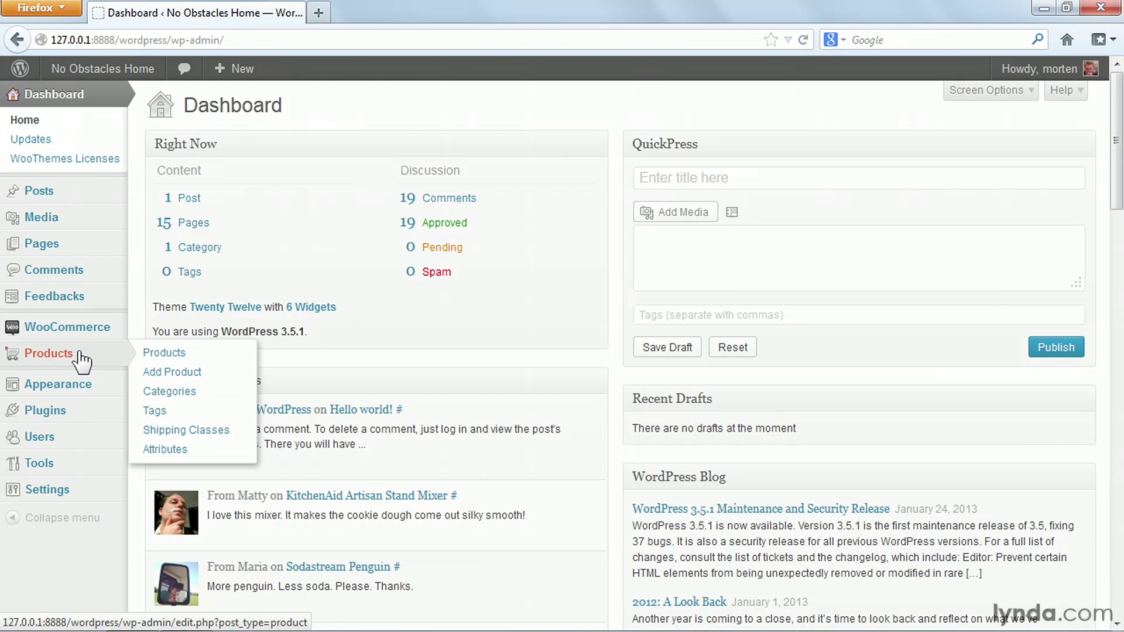
left_click(186, 373)
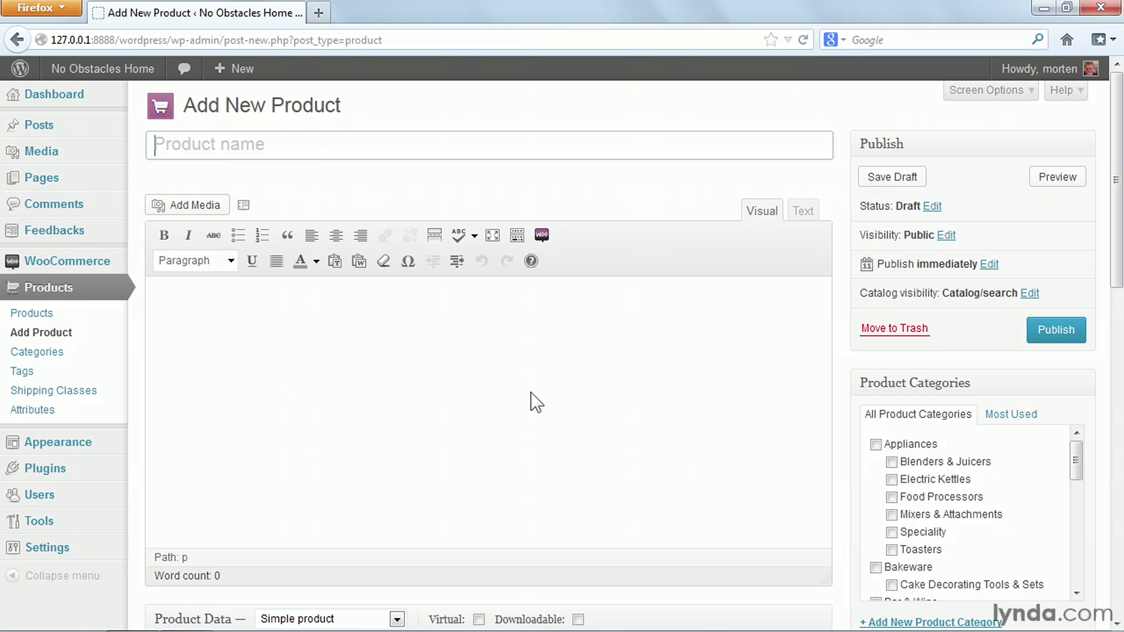
Collapse the Custom Fields panel on the Add New Product page.
scroll(937, 457, "down", 3)
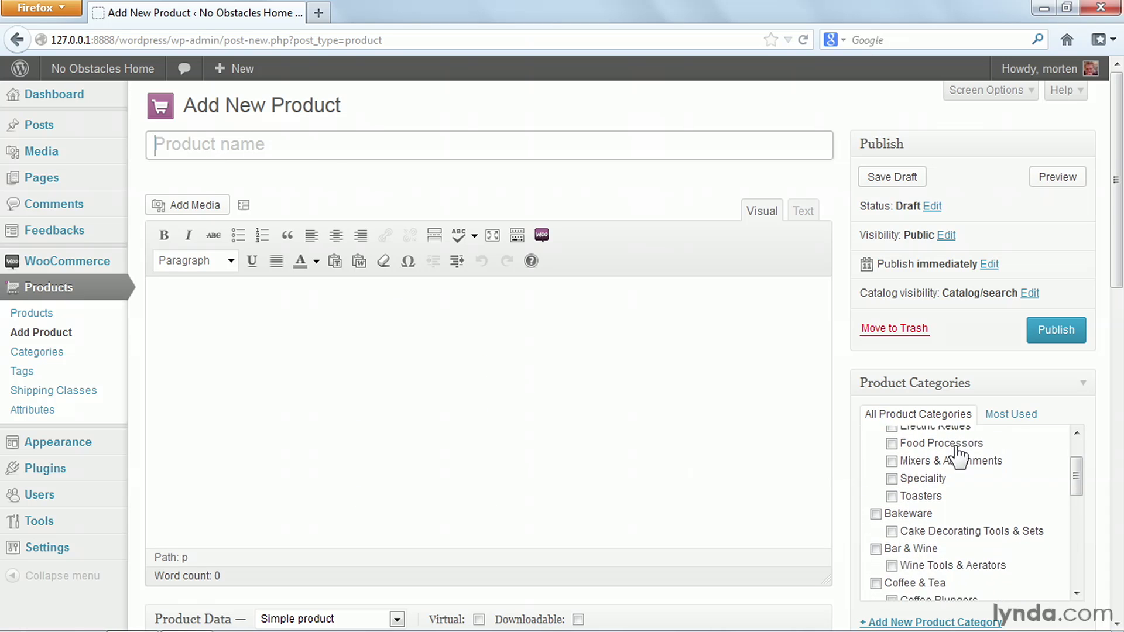
scroll(1101, 469, "down", 5)
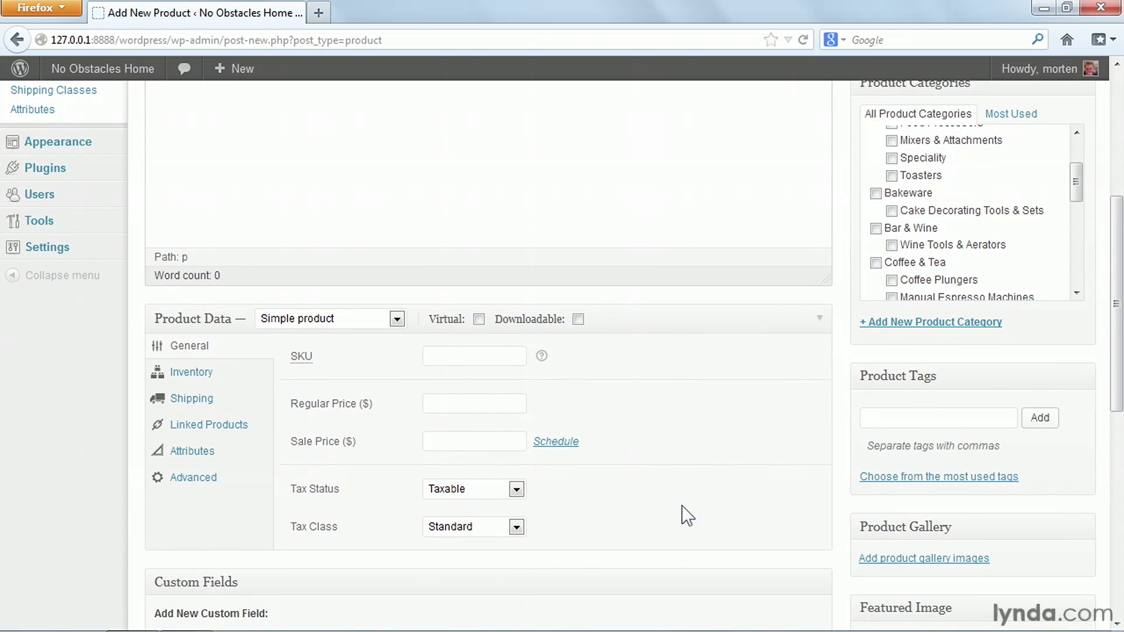
scroll(761, 513, "down", 3)
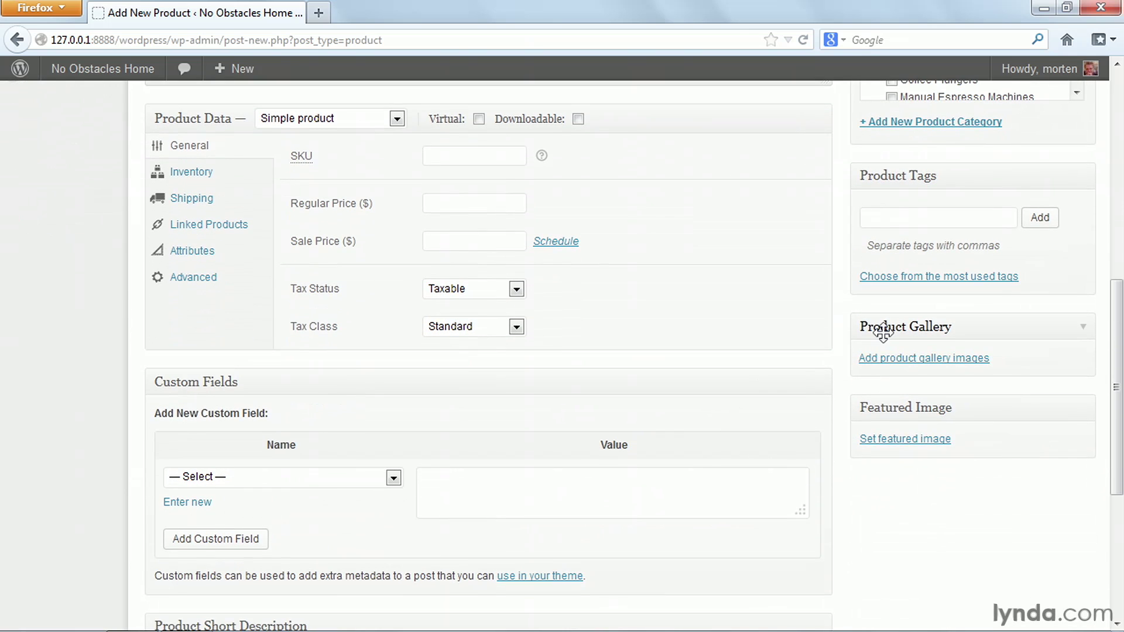
scroll(712, 428, "down", 3)
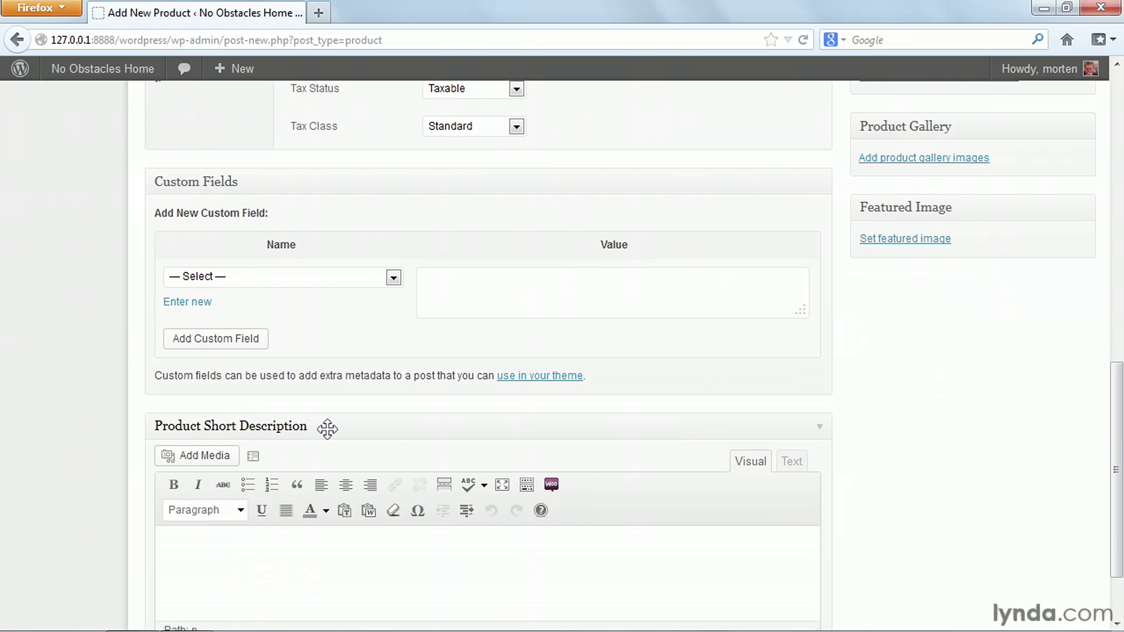
left_click(819, 186)
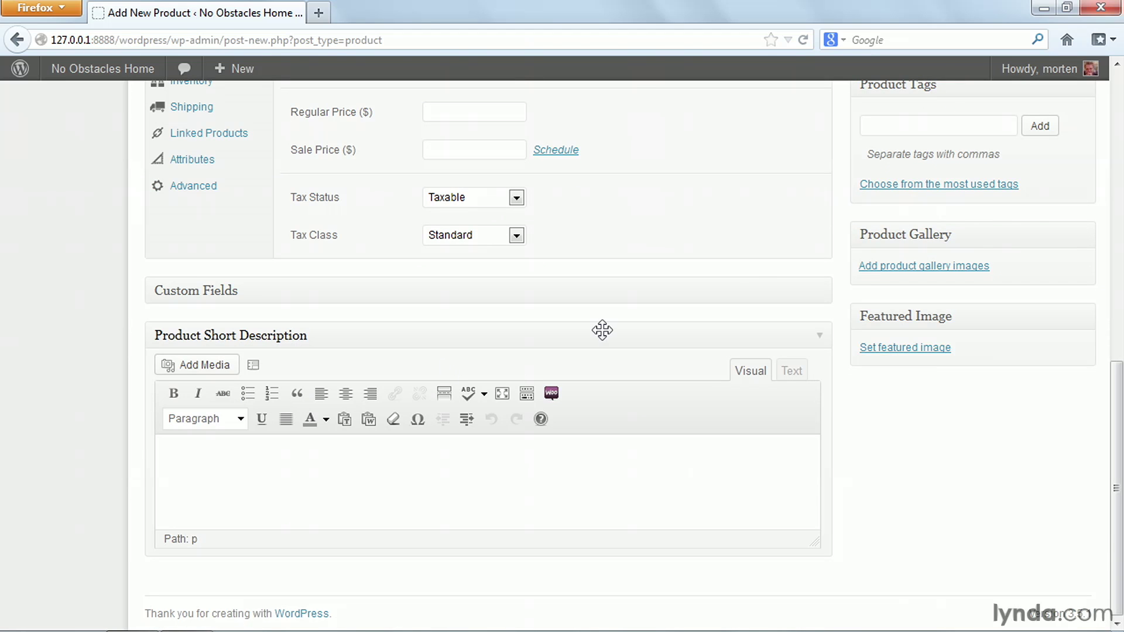
scroll(615, 342, "up", 5)
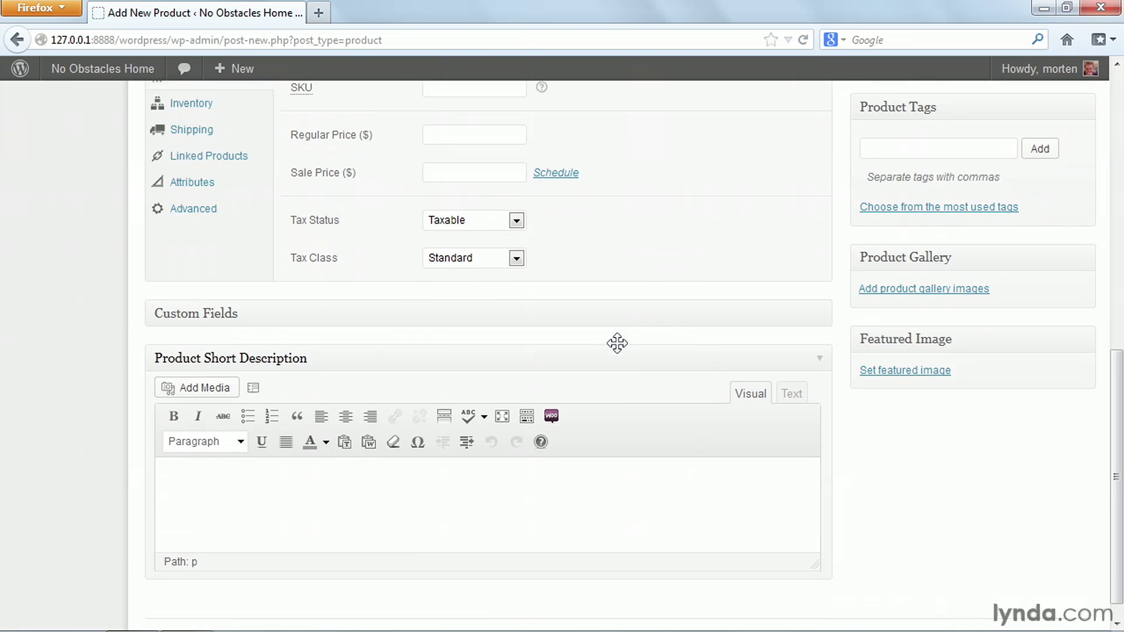
scroll(622, 352, "up", 6)
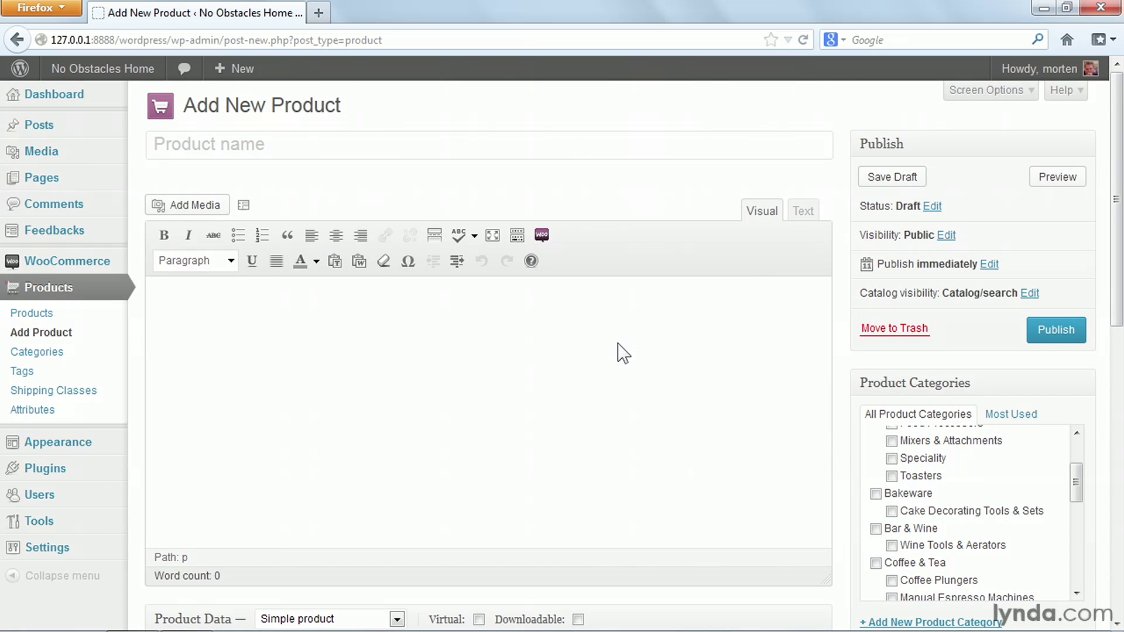
Copy line 1 of product_data in Notepad into the title: 'Recycled 60 oz. Glass Pitcher'.
left_click(1044, 7)
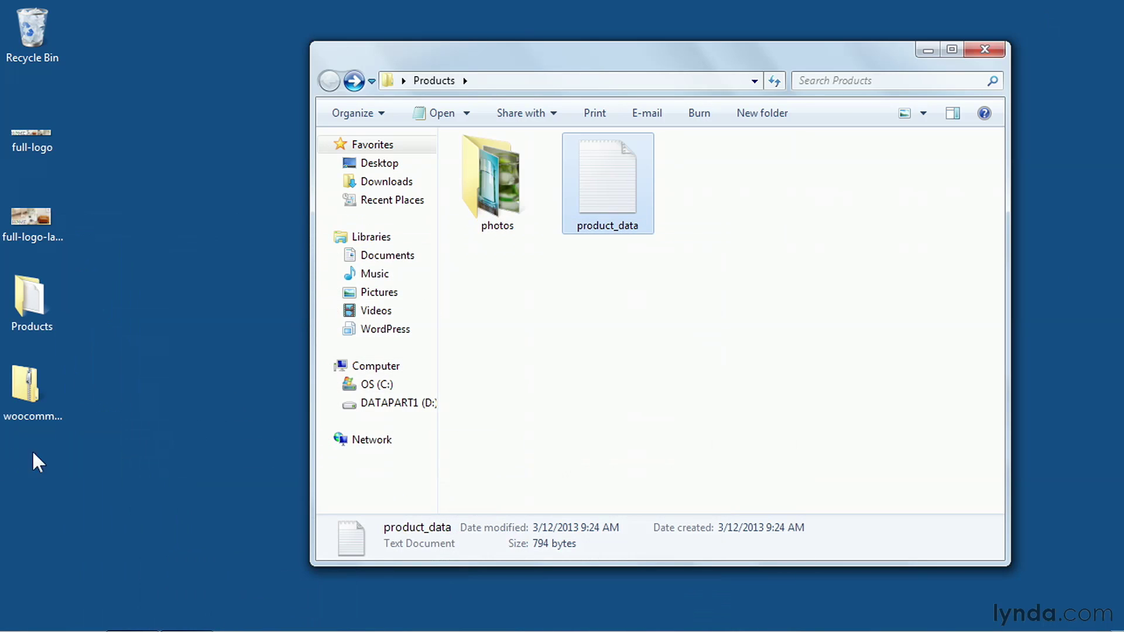
double_click(625, 186)
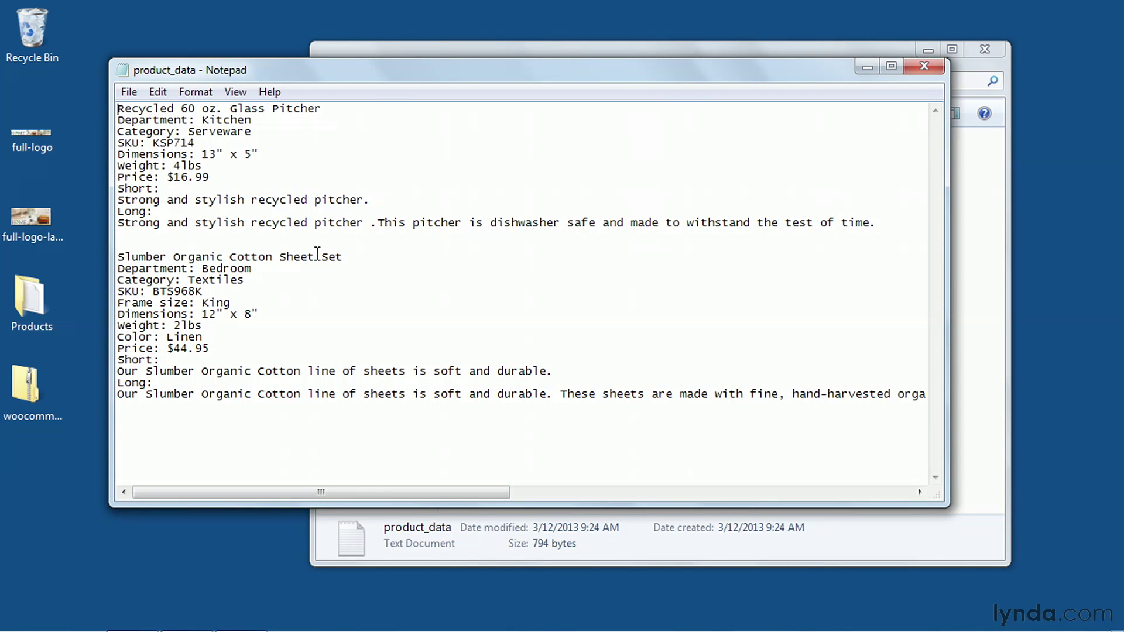
left_click_drag(322, 109, 101, 107)
key("ctrl+c")
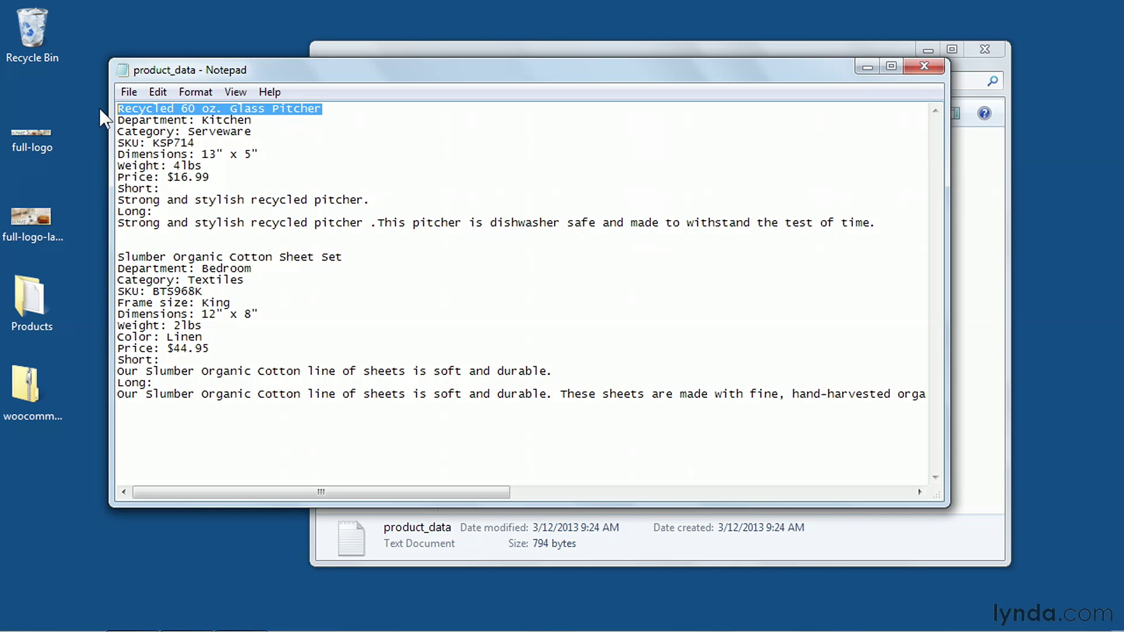
key("alt+Tab")
key("alt+Tab")
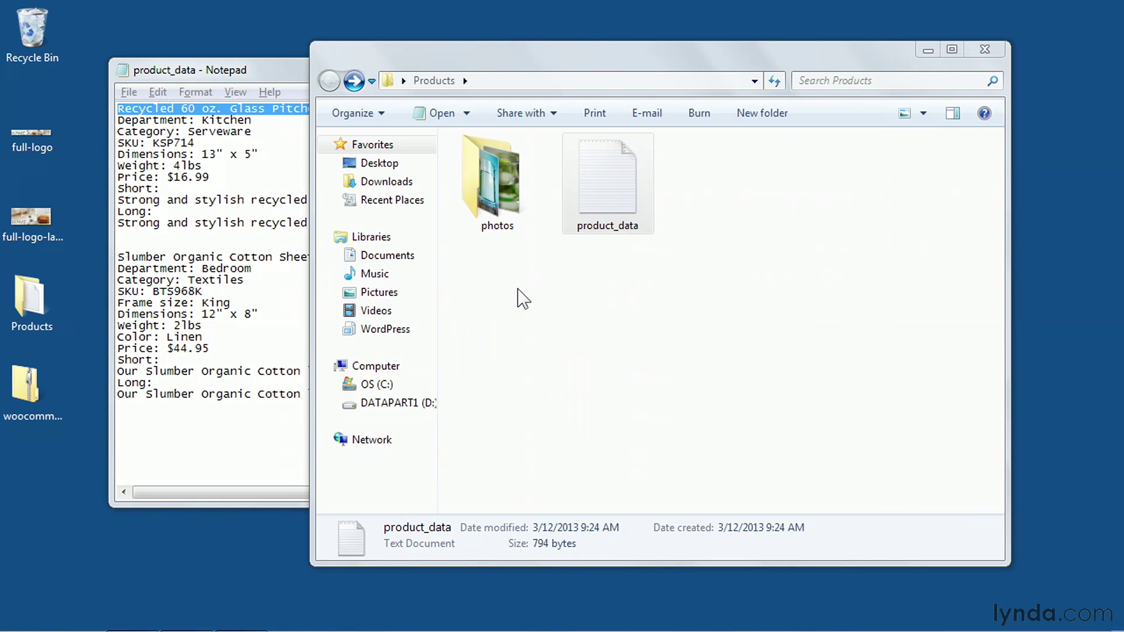
key("alt+Tab")
left_click(257, 145)
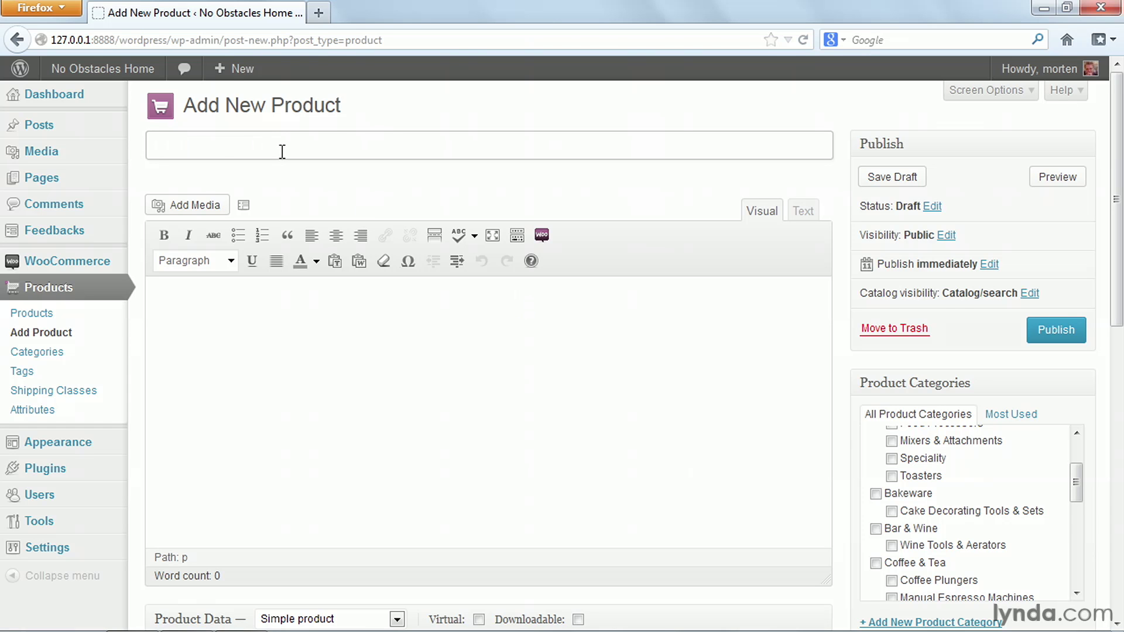
key("ctrl+v")
key("alt+Tab")
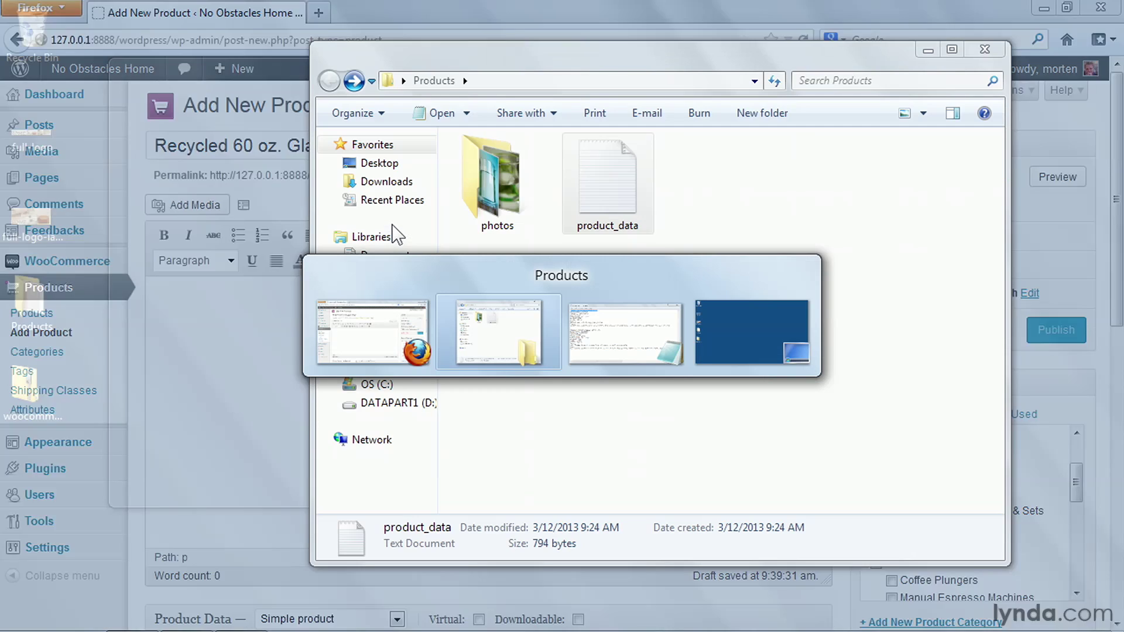
key("alt+Tab")
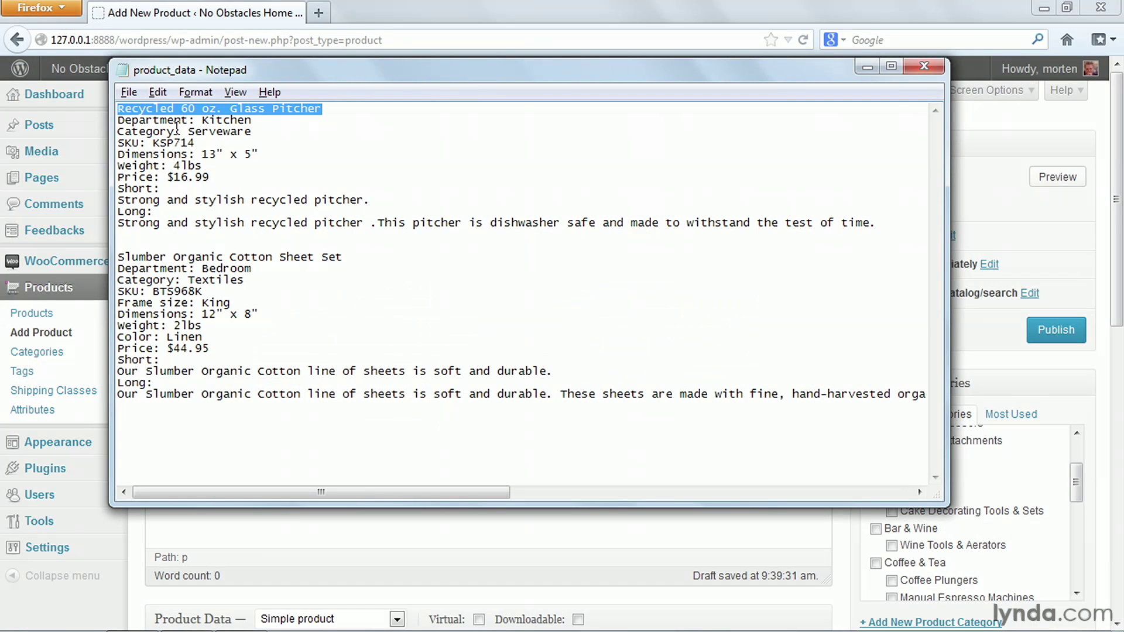
Snap the product_data Notepad window to the left half of the screen.
left_click(147, 121)
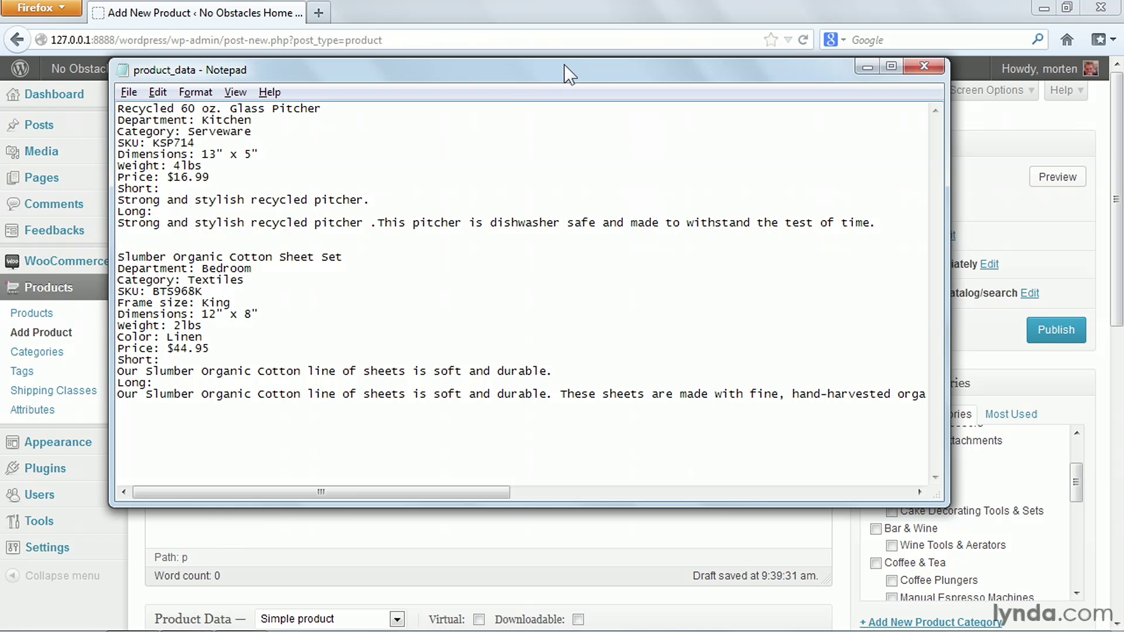
left_click_drag(556, 71, 0, 52)
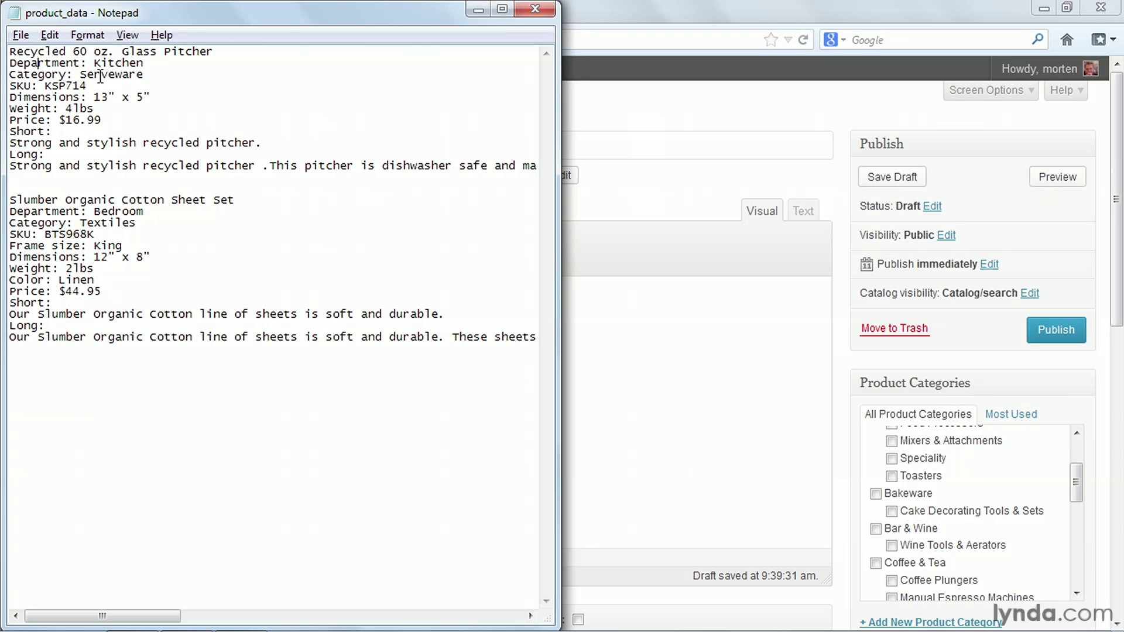
left_click_drag(1120, 308, 1120, 415)
Create a Department product category, leaving it unticked for this product.
left_click(935, 405)
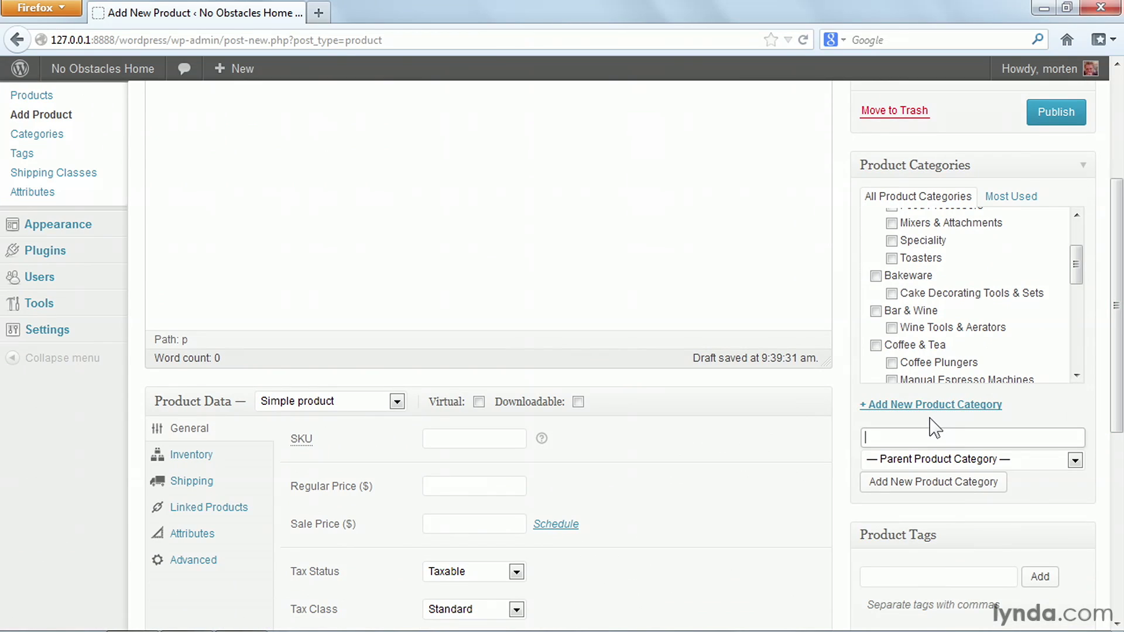
type("Department")
left_click(902, 487)
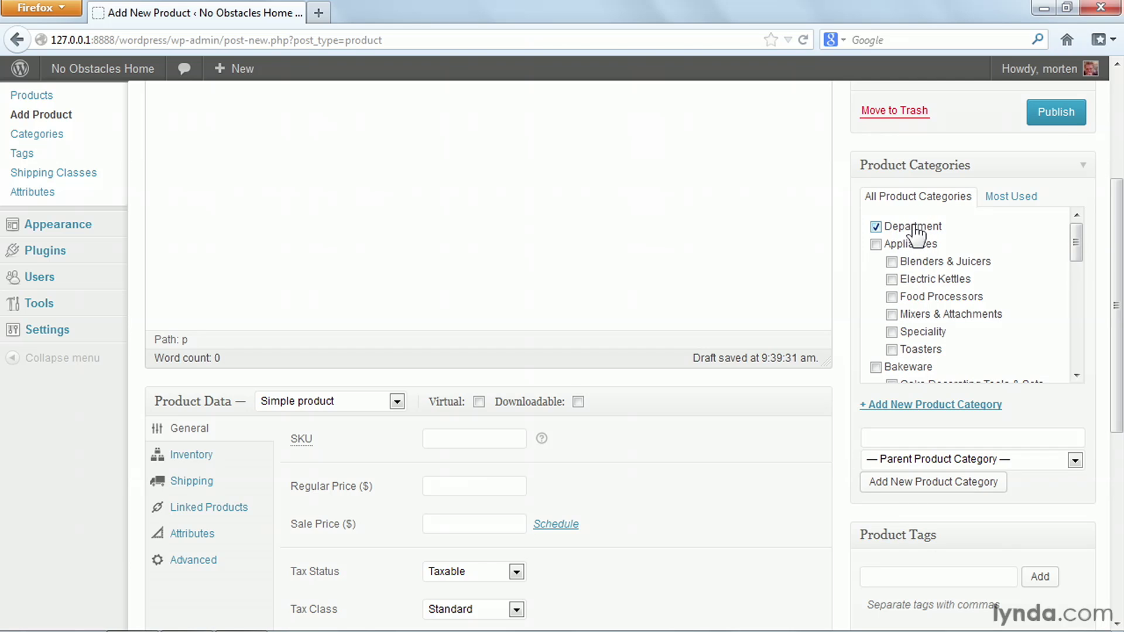
left_click(876, 226)
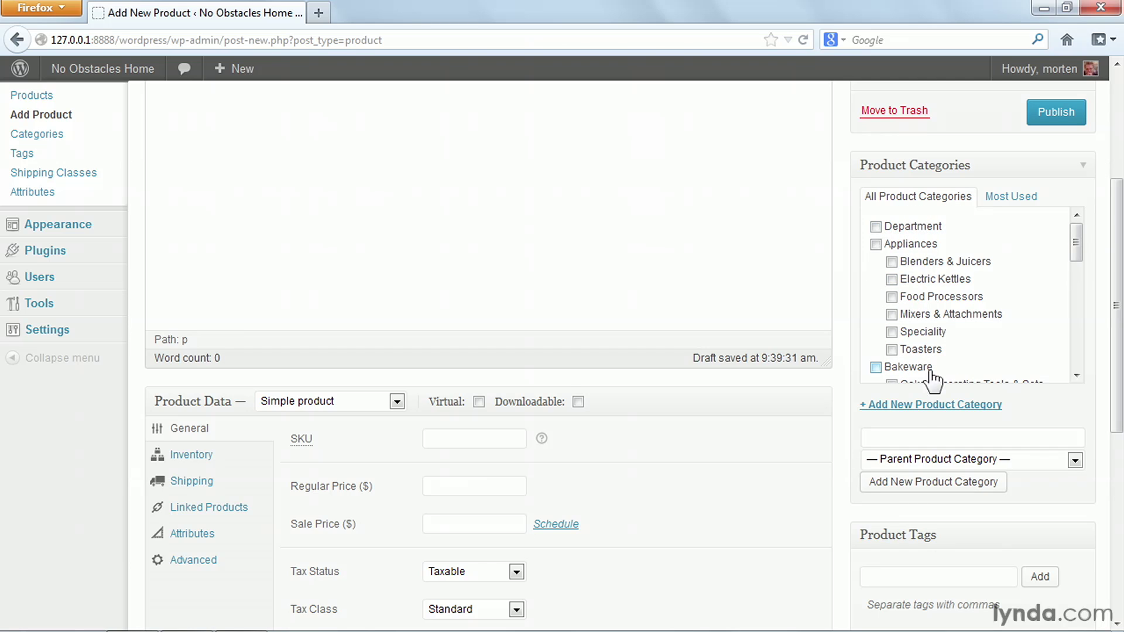
left_click(919, 405)
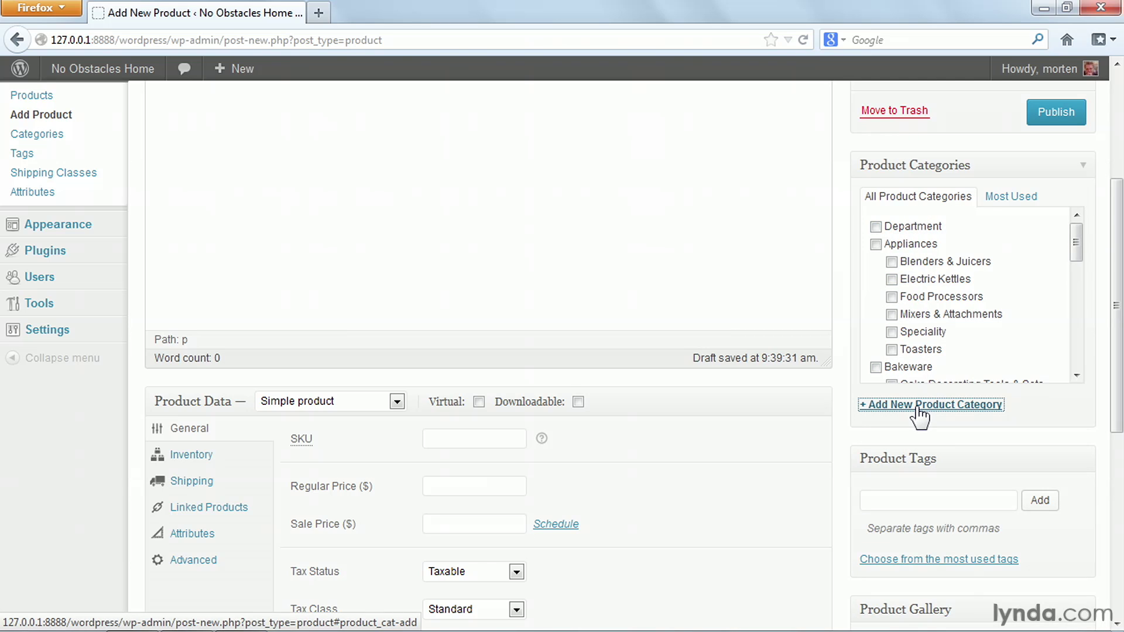
Add a Kitchen category with Department as its parent.
left_click(917, 407)
type("Kitchen")
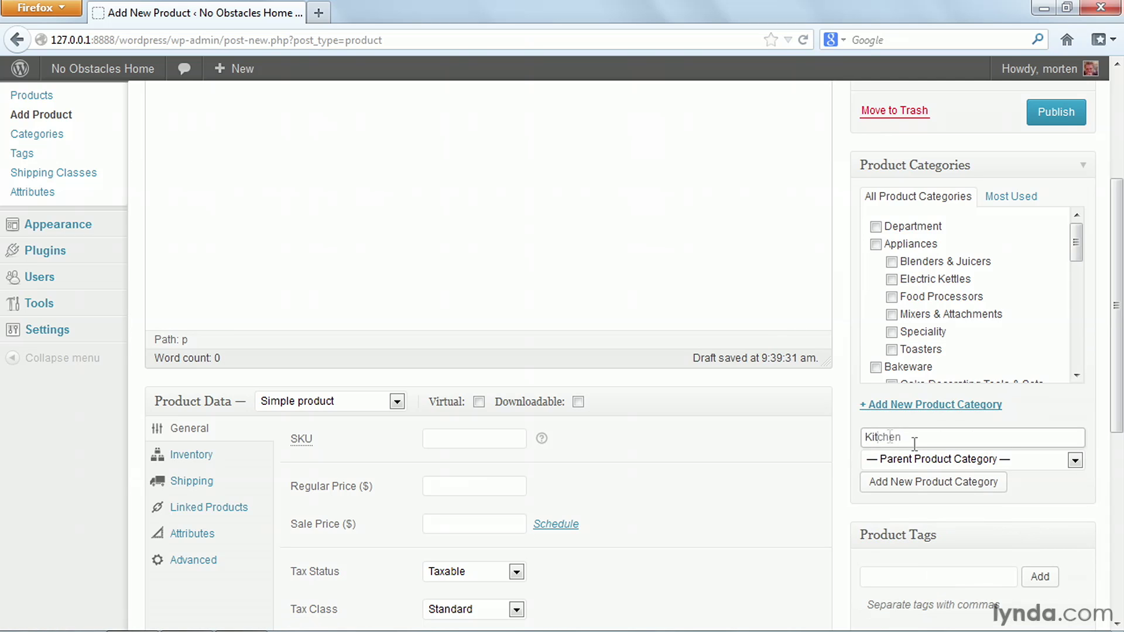
left_click(1075, 460)
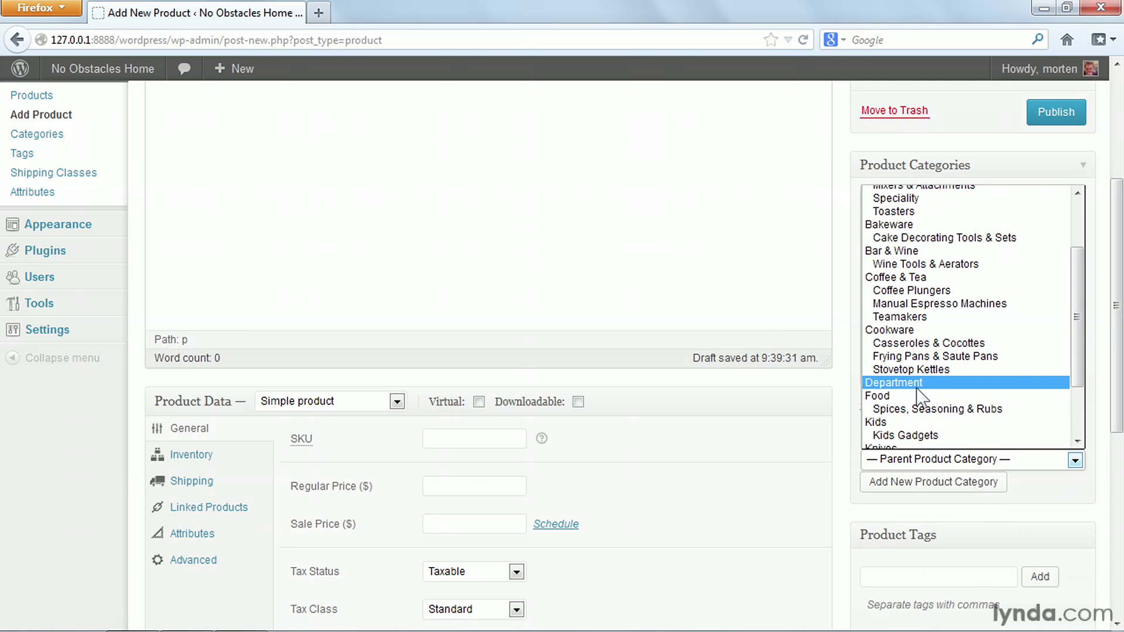
left_click(911, 383)
left_click(919, 486)
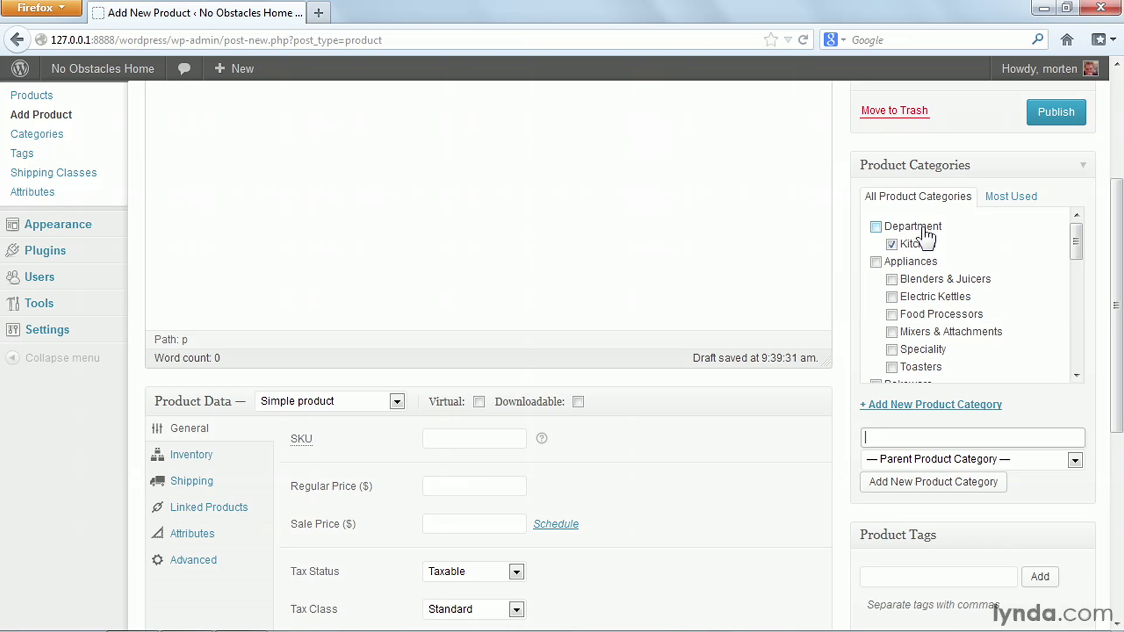
Paste Serveware from the notes as another new product category.
key("alt+Tab")
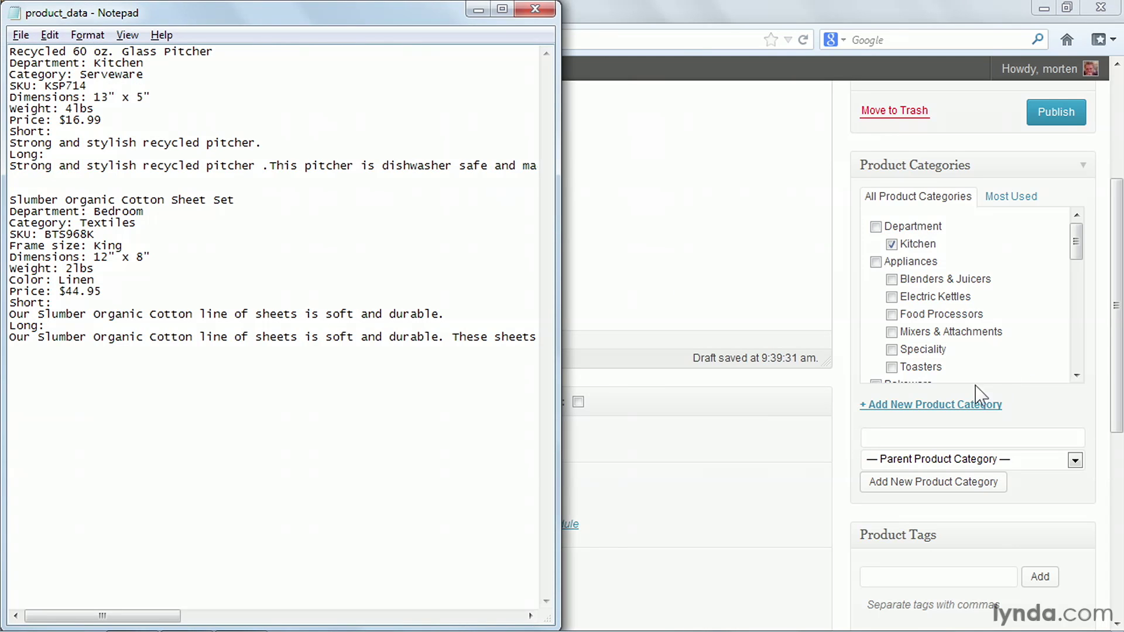
left_click(927, 439)
type("Serveware")
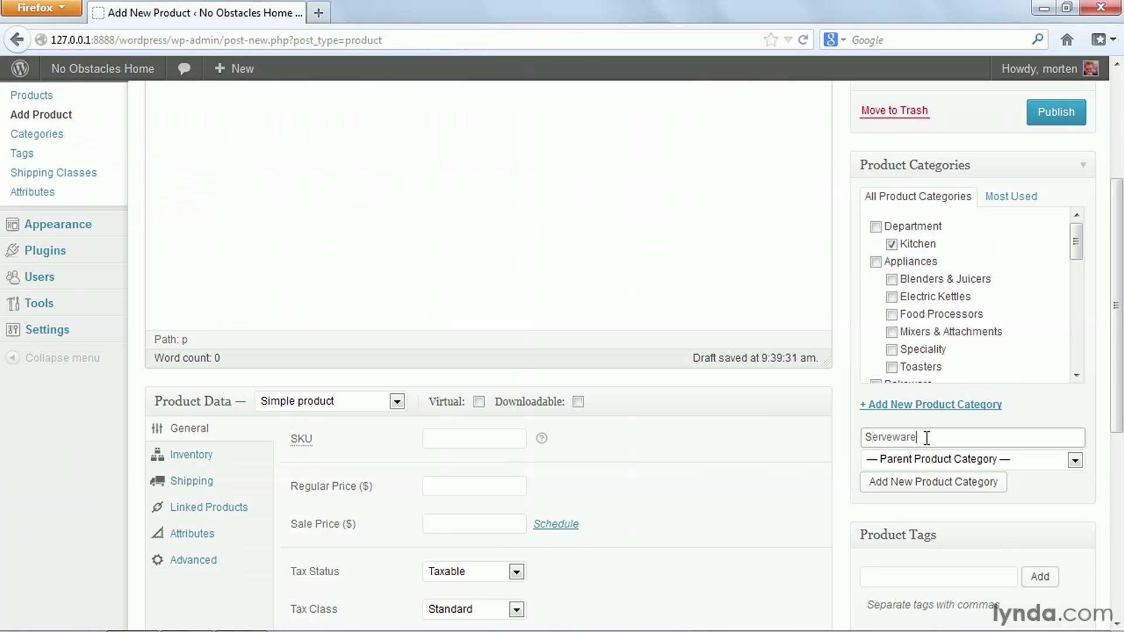
left_click(937, 483)
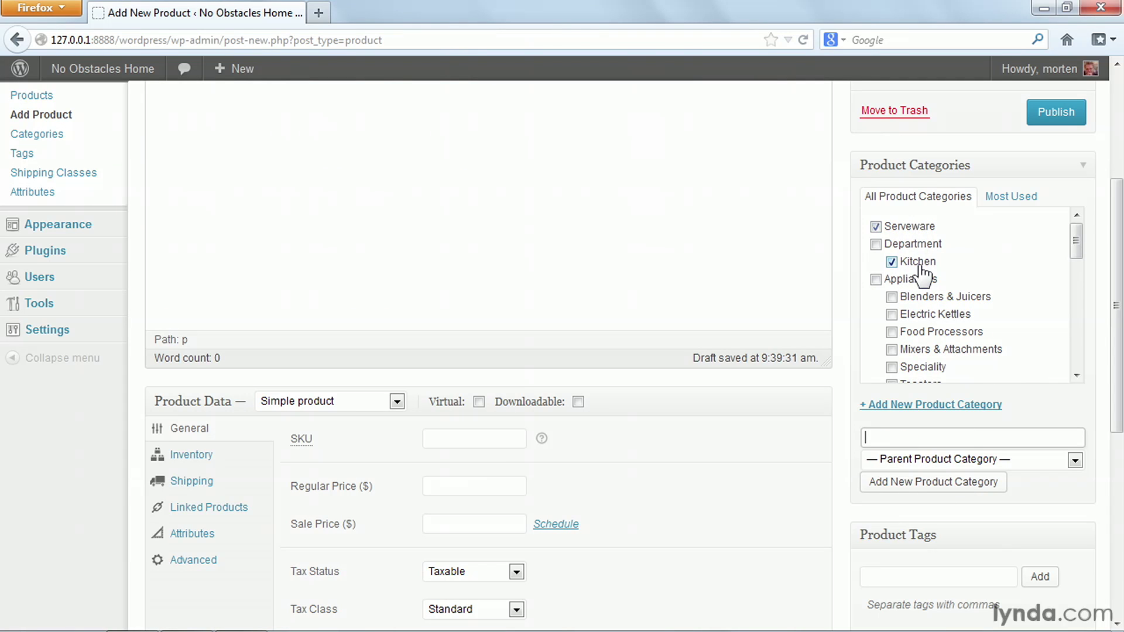
key("alt+Tab")
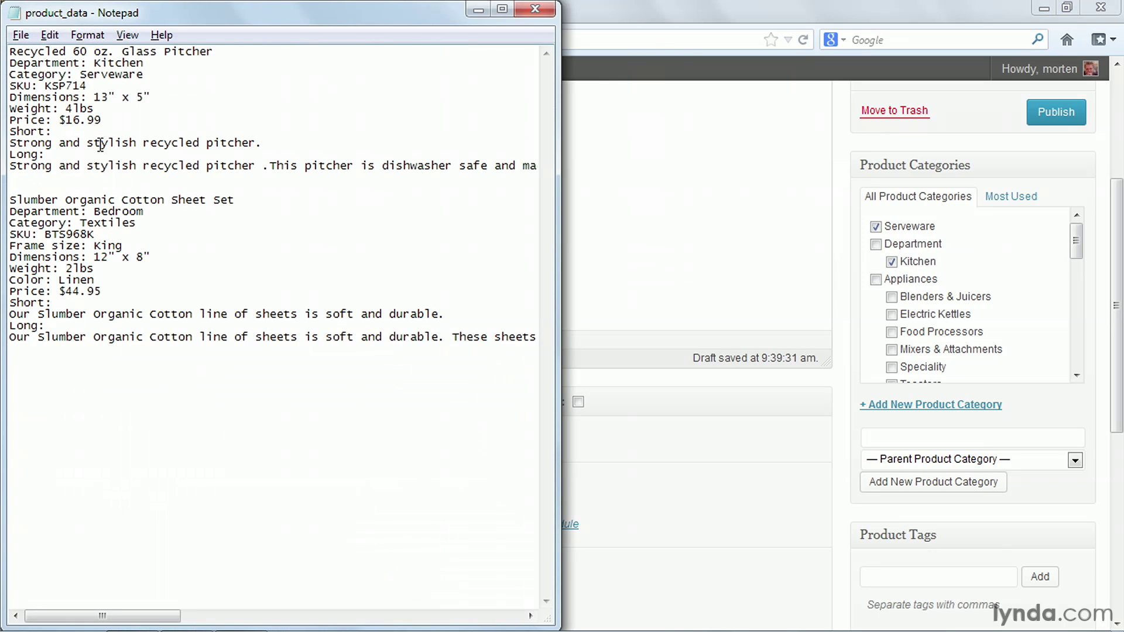
Paste the long description line from the notes into the product description as plain text.
left_click(11, 167)
key("shift+End")
key("ctrl+c")
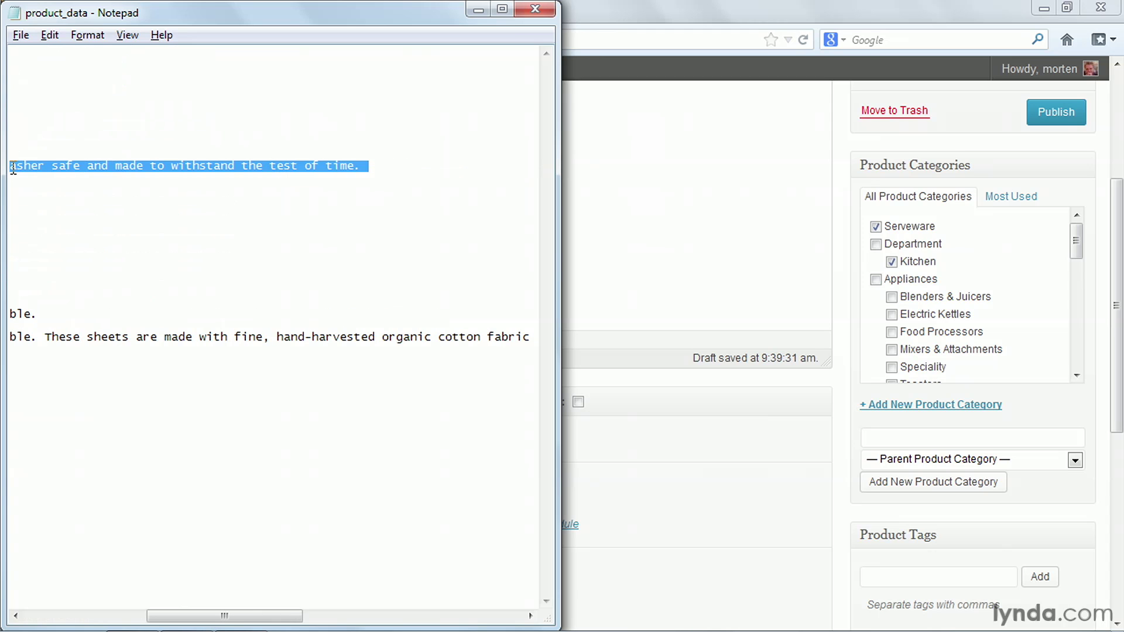
left_click(614, 185)
scroll(612, 186, "down", 3)
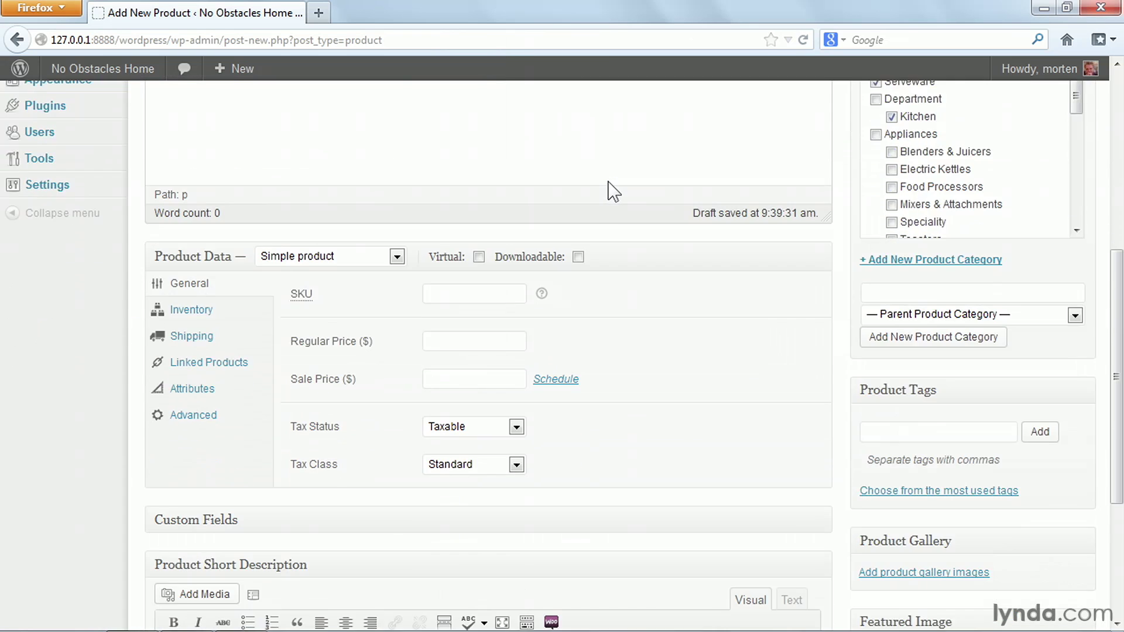
scroll(610, 185, "up", 4)
scroll(609, 184, "up", 3)
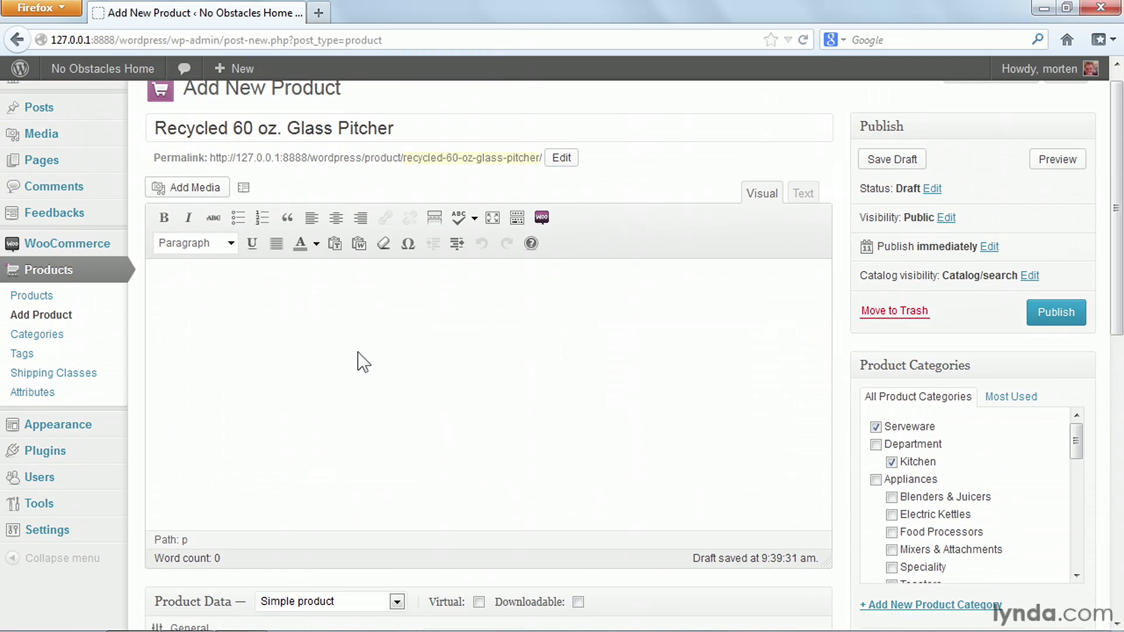
left_click(334, 245)
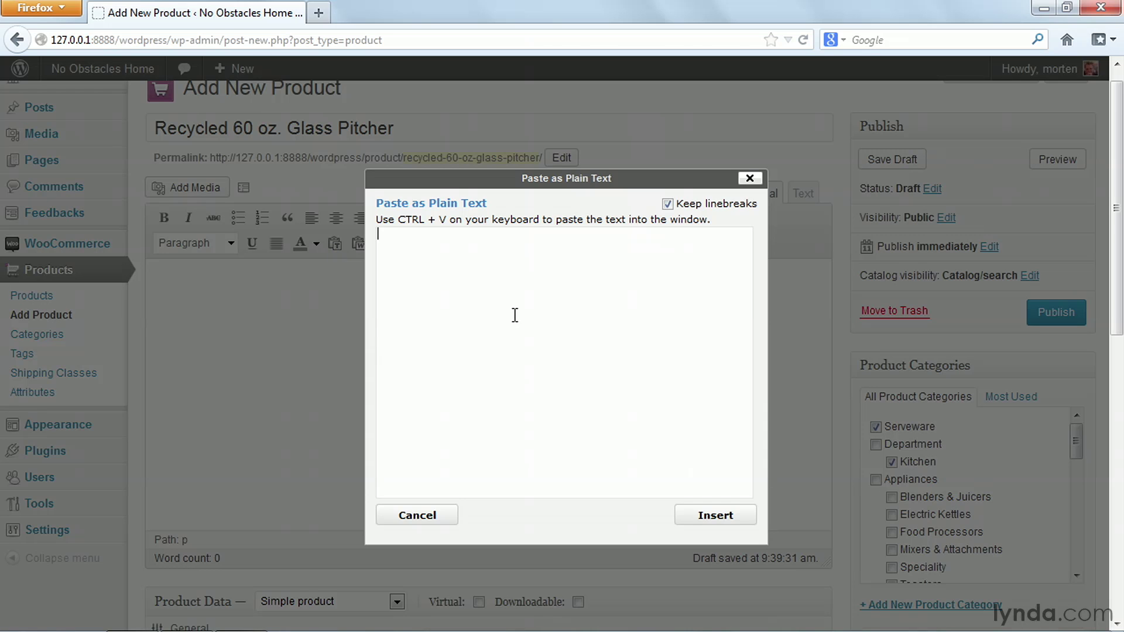
key("ctrl+v")
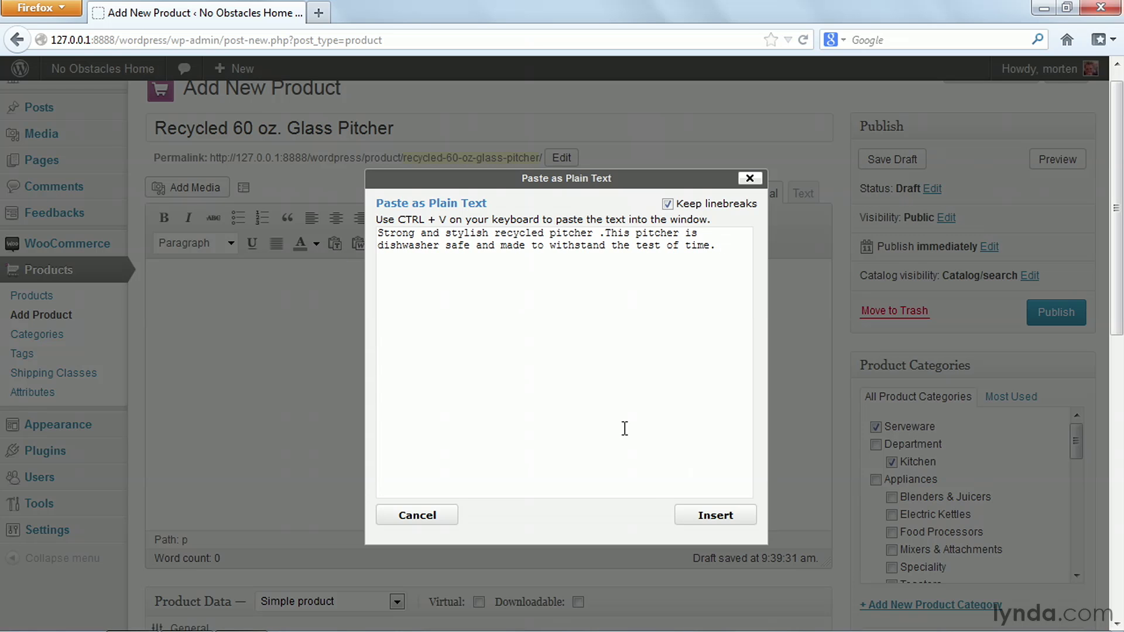
left_click(714, 517)
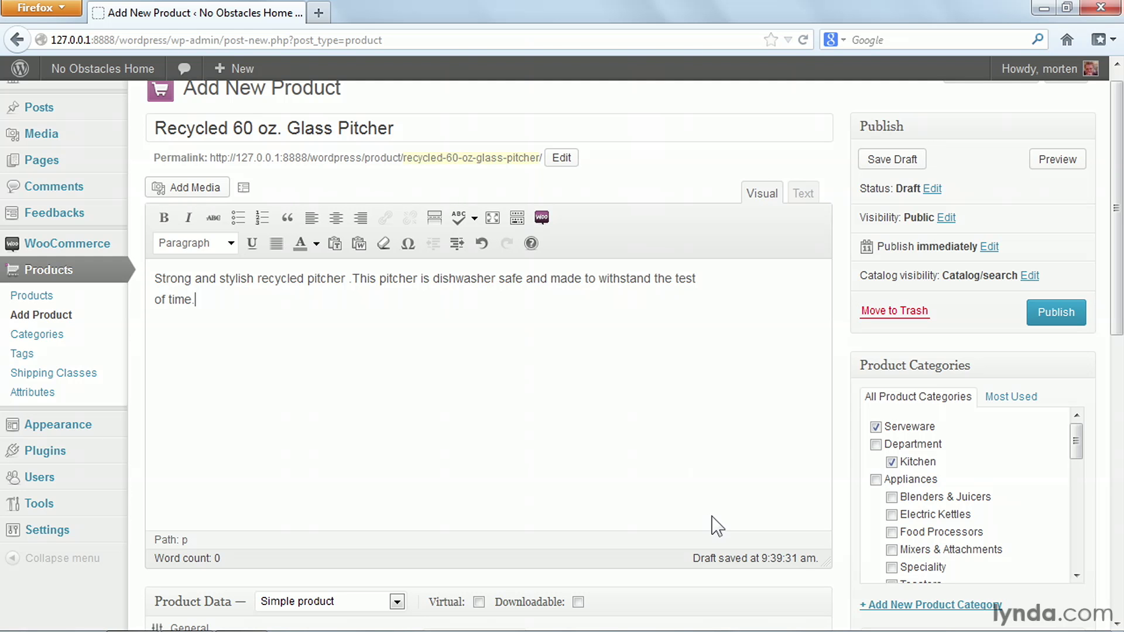
Paste 'Strong and stylish recycled pitcher.' as plain text into the Product Short Description.
key("alt+Tab")
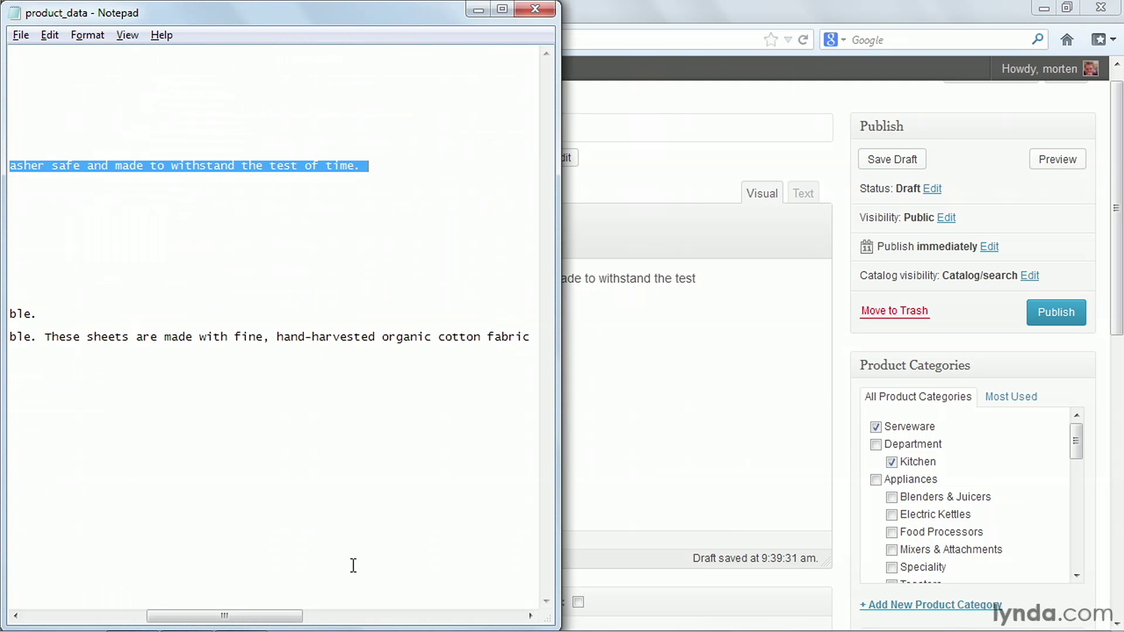
left_click_drag(297, 621, 174, 619)
left_click_drag(264, 143, 5, 143)
left_click(676, 354)
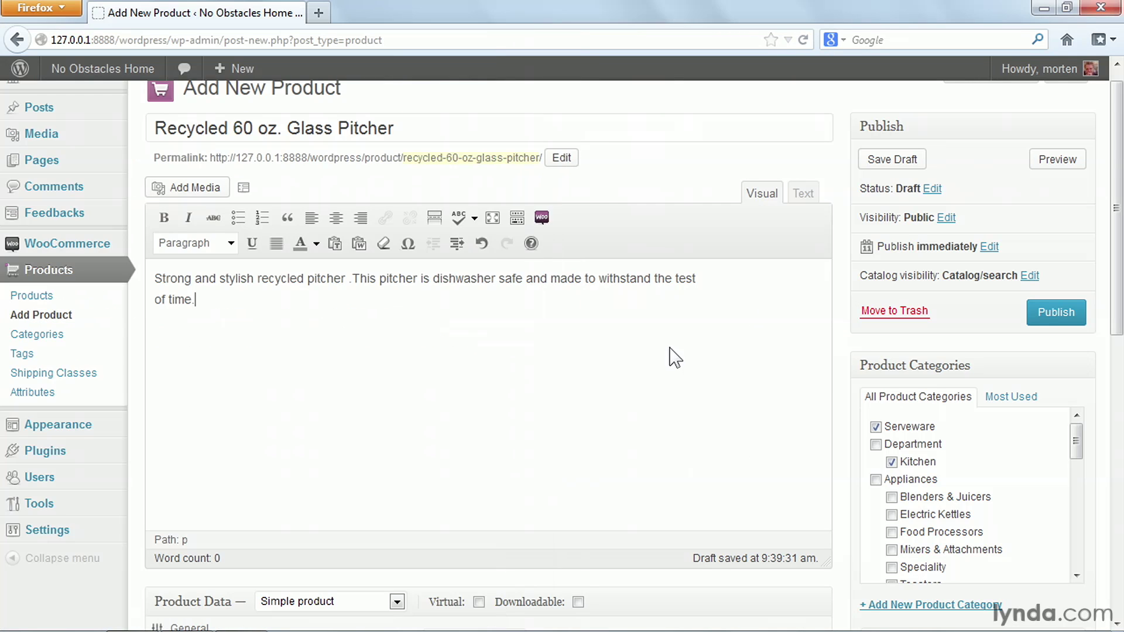
scroll(796, 380, "down", 9)
left_click(358, 453)
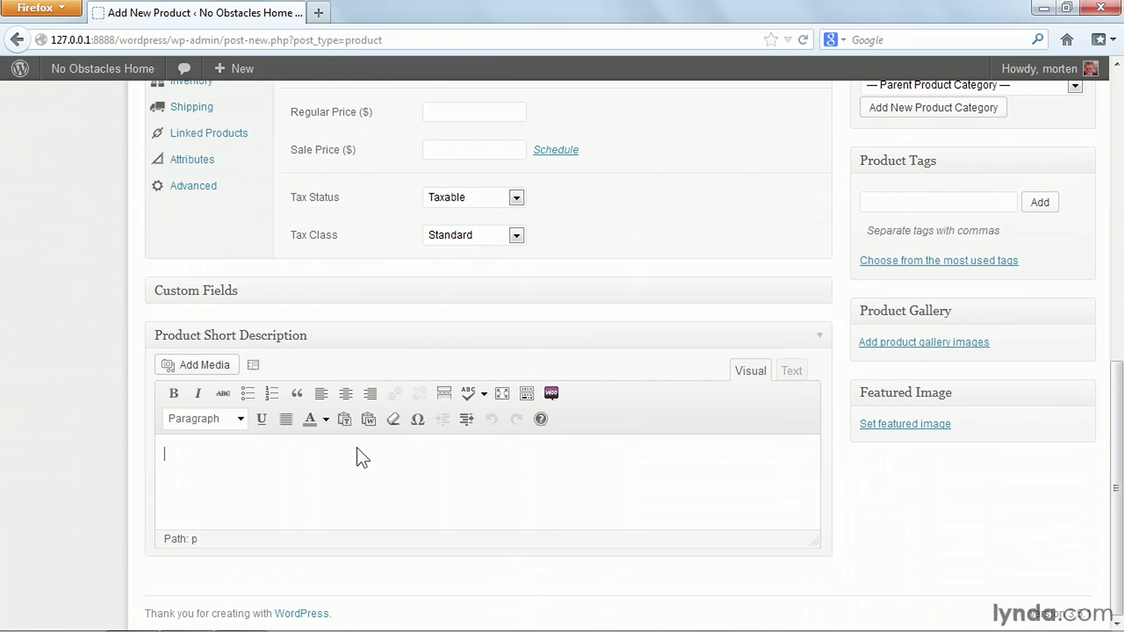
left_click(345, 420)
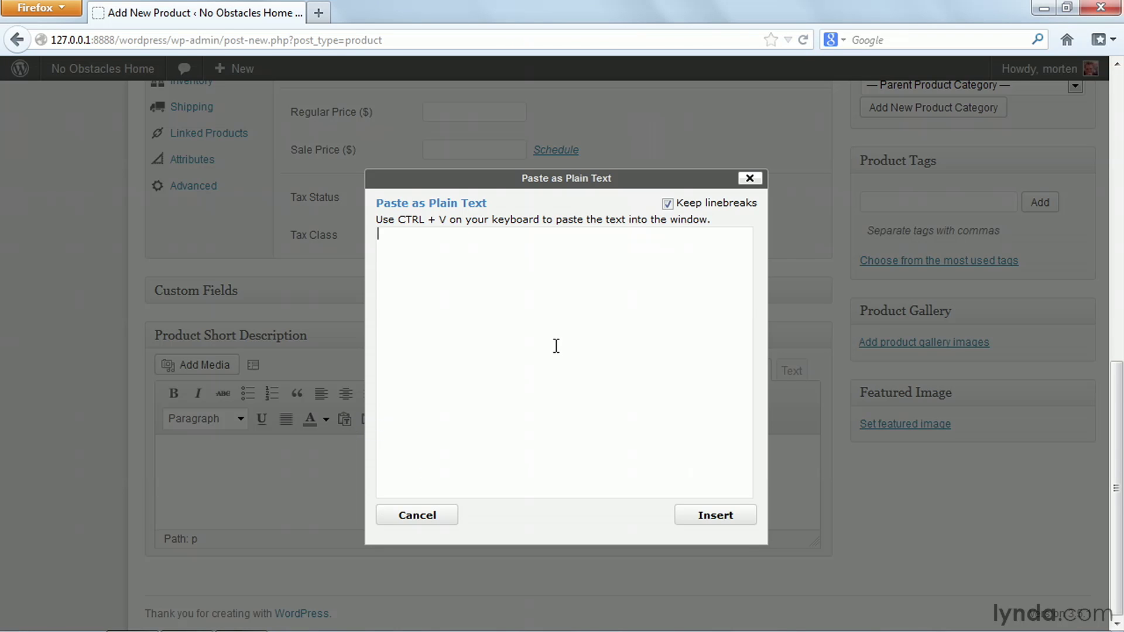
type("Strong and stylish recycled pitcher.")
left_click(734, 520)
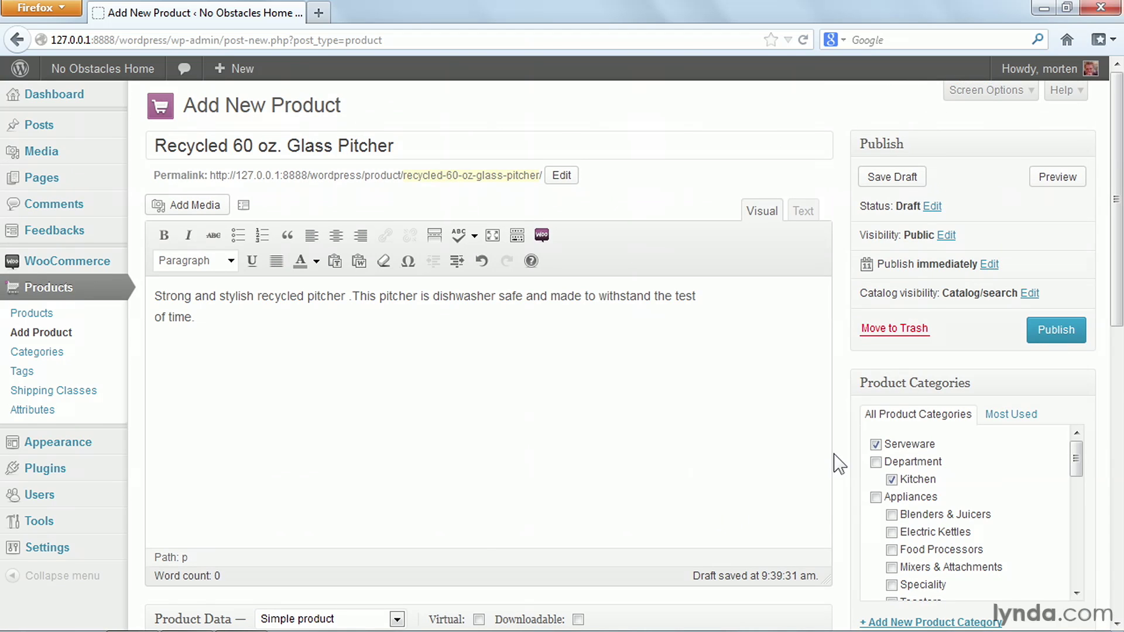
Copy KSP714 from the notes into the SKU field.
scroll(840, 463, "down", 7)
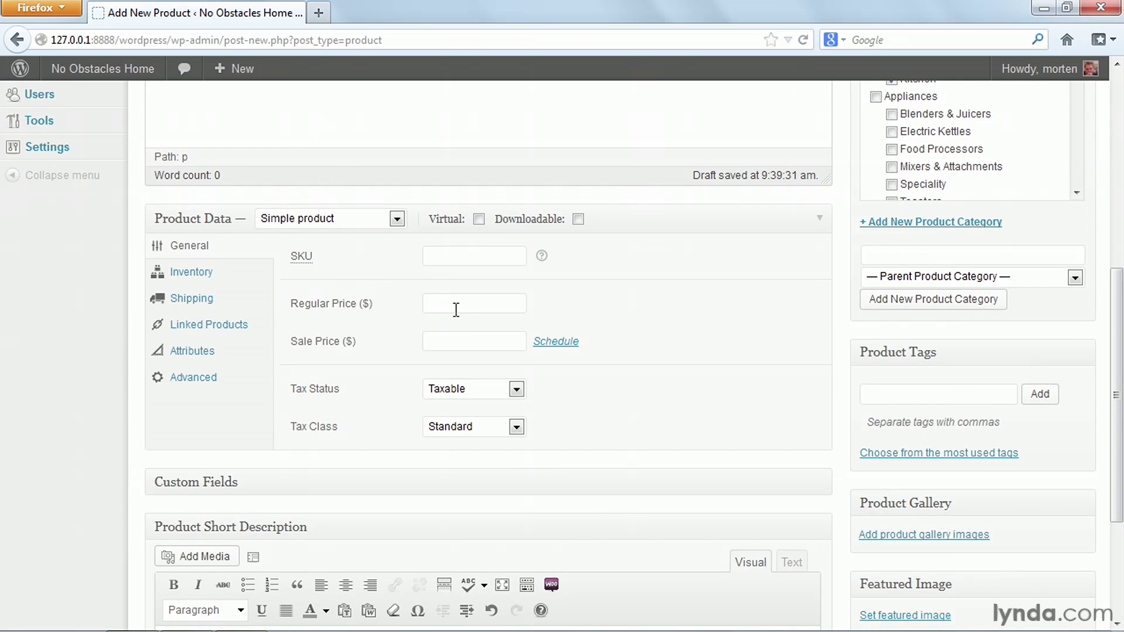
key("alt+Tab")
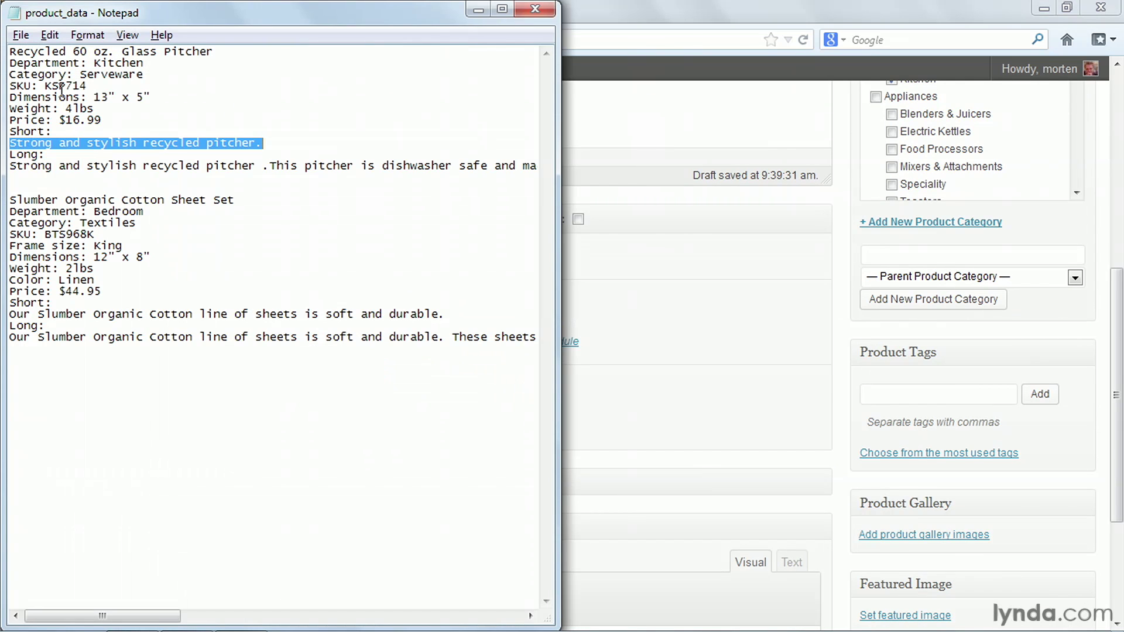
left_click_drag(89, 85, 45, 85)
key("ctrl+c")
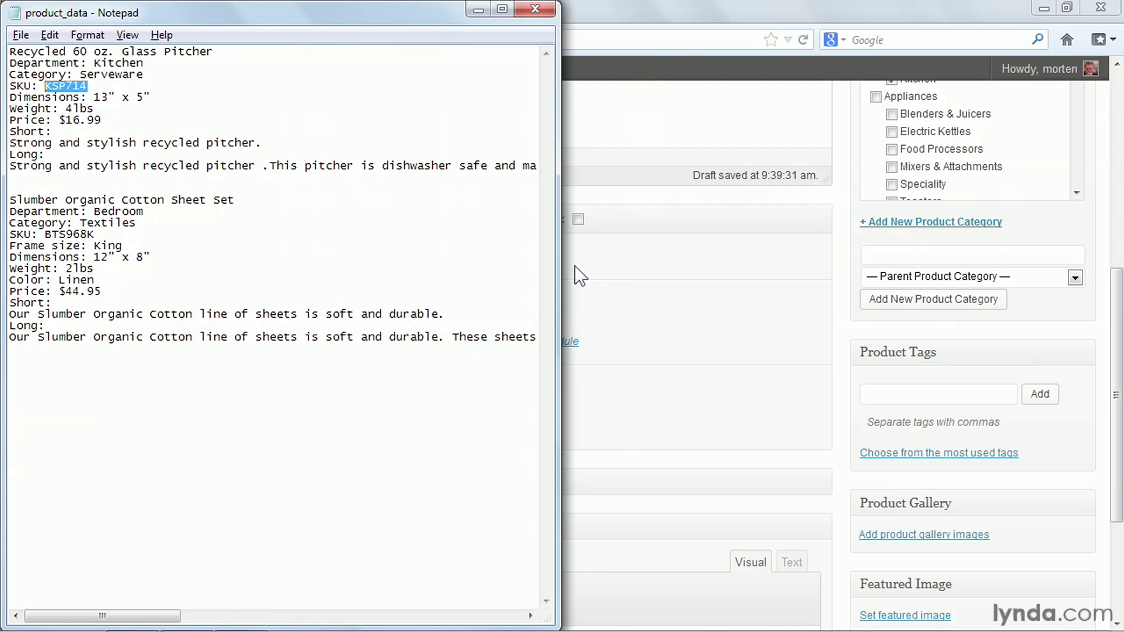
left_click(578, 270)
left_click(466, 256)
key("ctrl+v")
Copy 16.99 from the notes into the Regular Price field.
key("alt+Tab")
left_click_drag(102, 120, 73, 120)
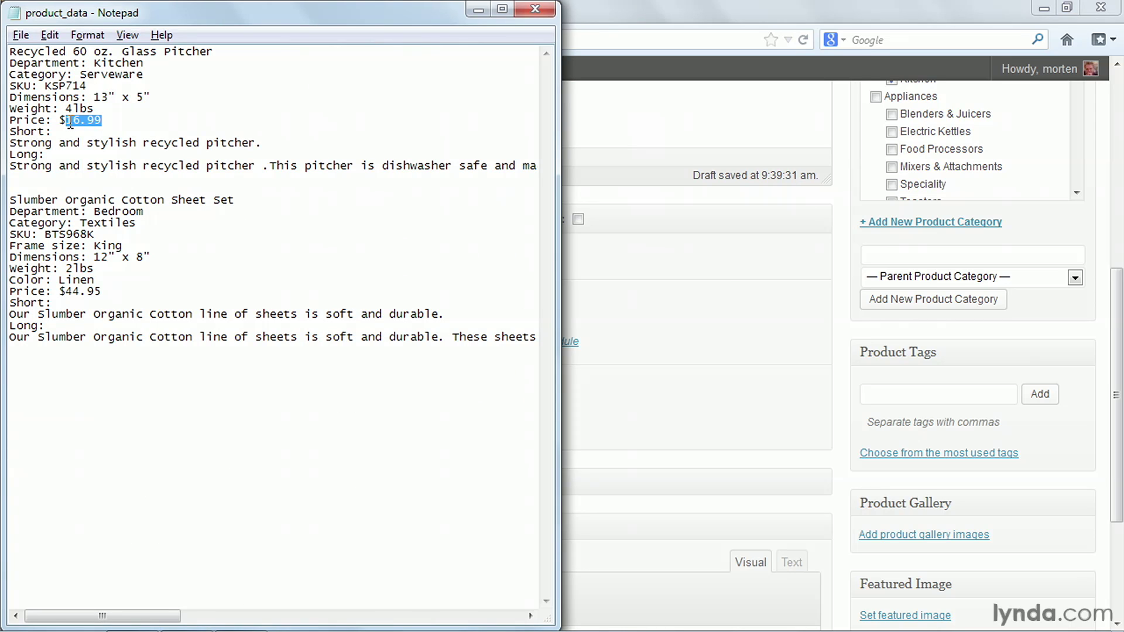
left_click(585, 358)
left_click(448, 301)
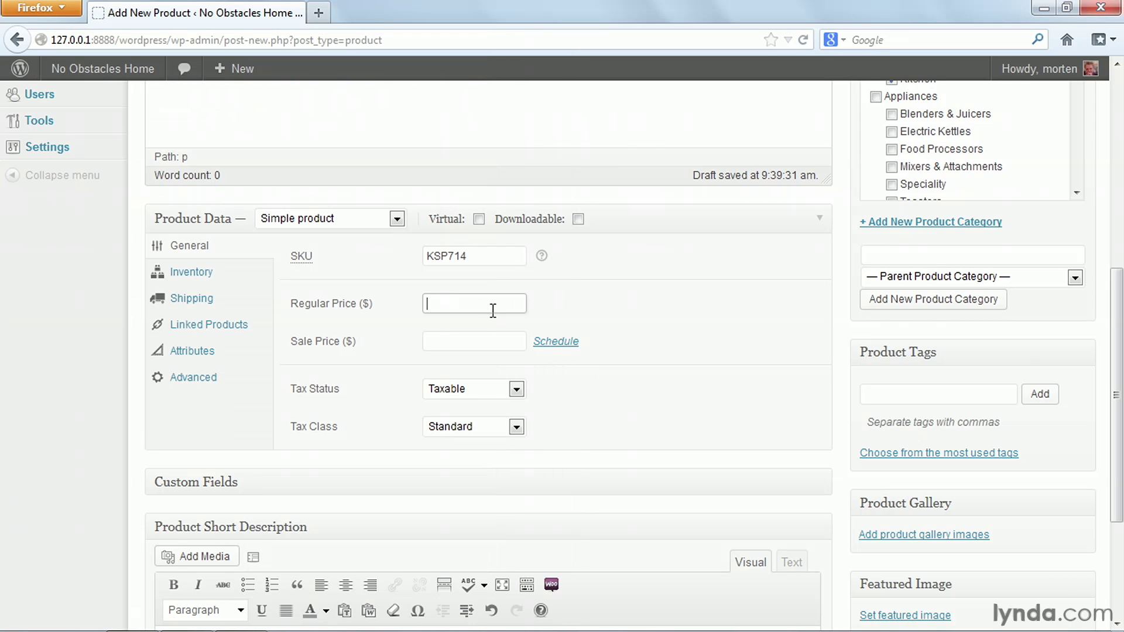
type("16.99")
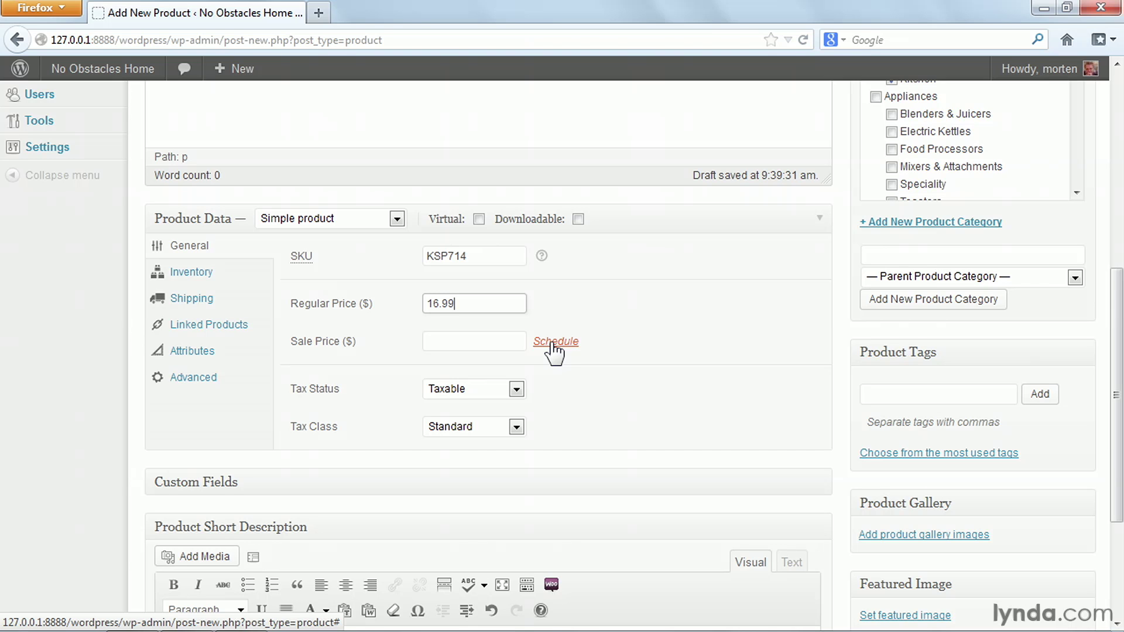
Publish the Recycled 60 oz. Glass Pitcher and view its storefront page.
scroll(838, 335, "up", 3)
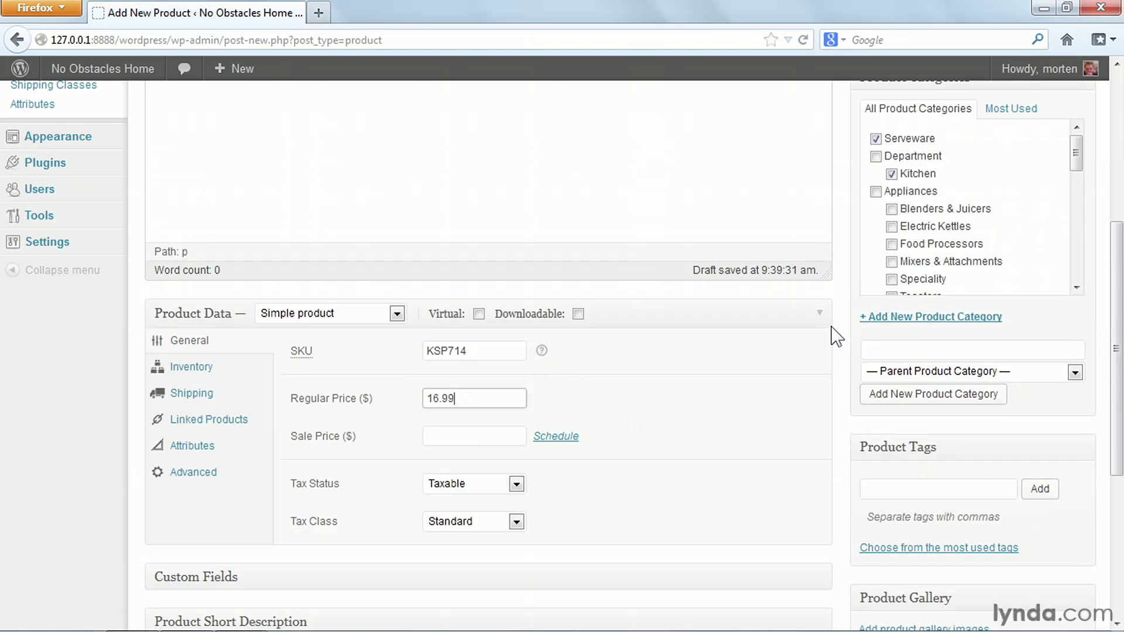
scroll(837, 335, "up", 8)
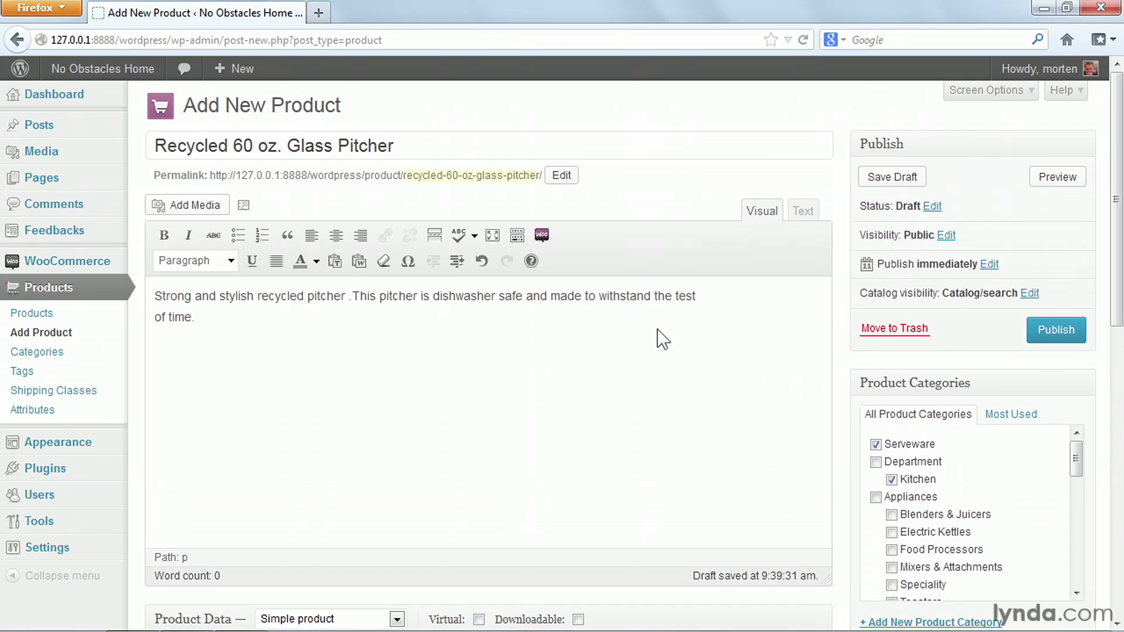
left_click(1053, 336)
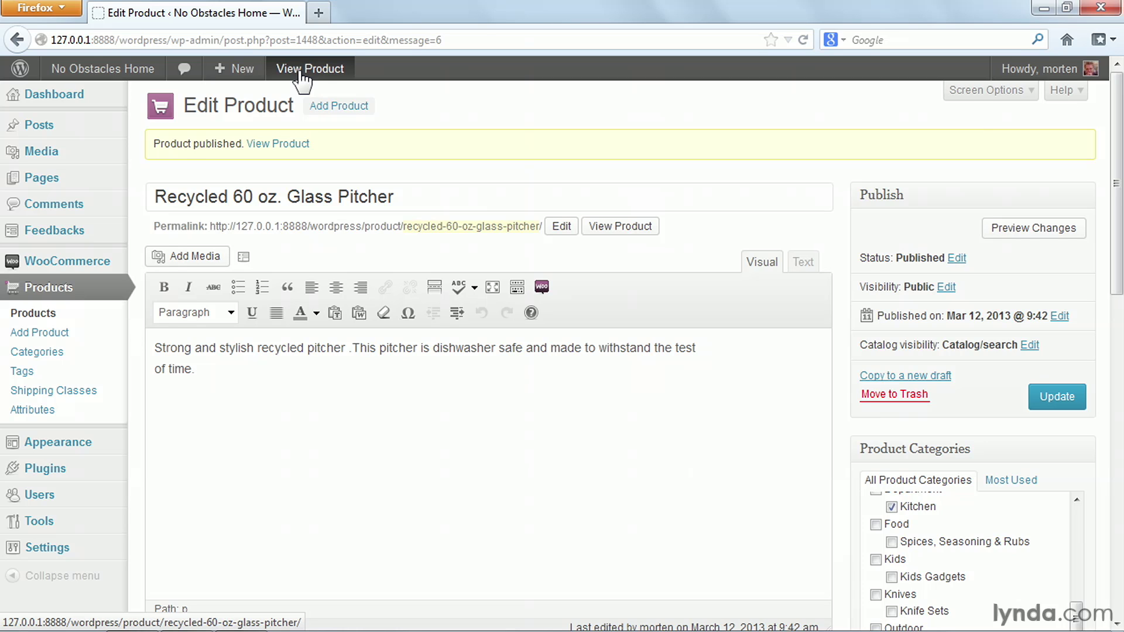
left_click(644, 233)
Scroll the pitcher's storefront page to check the $16.99 price, SKU, categories and descriptions.
scroll(688, 335, "down", 2)
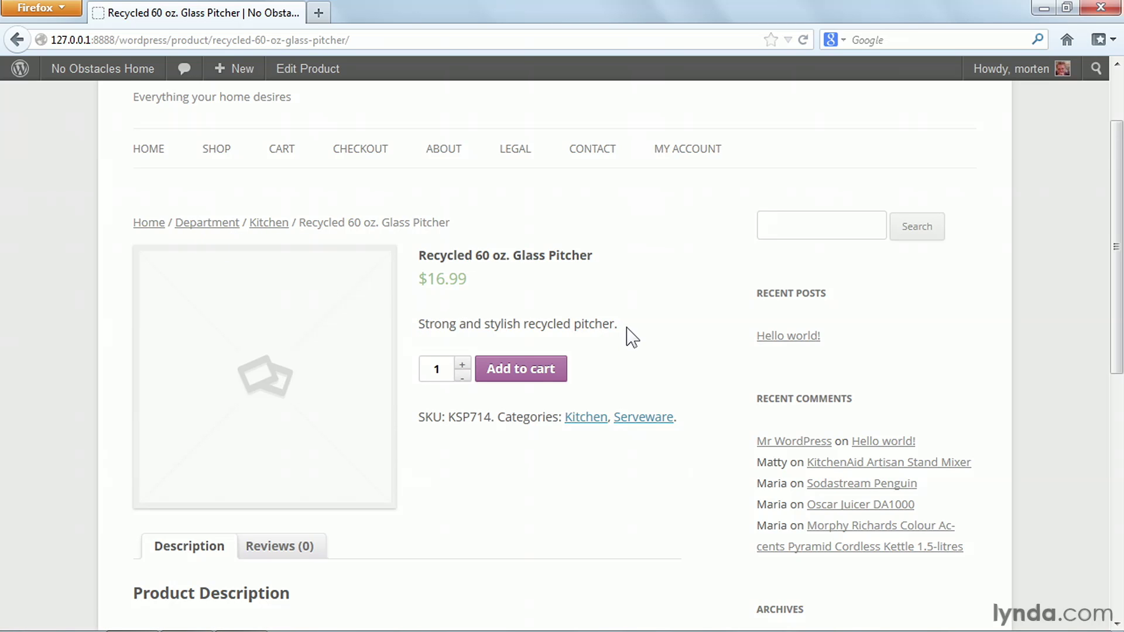
scroll(632, 337, "down", 3)
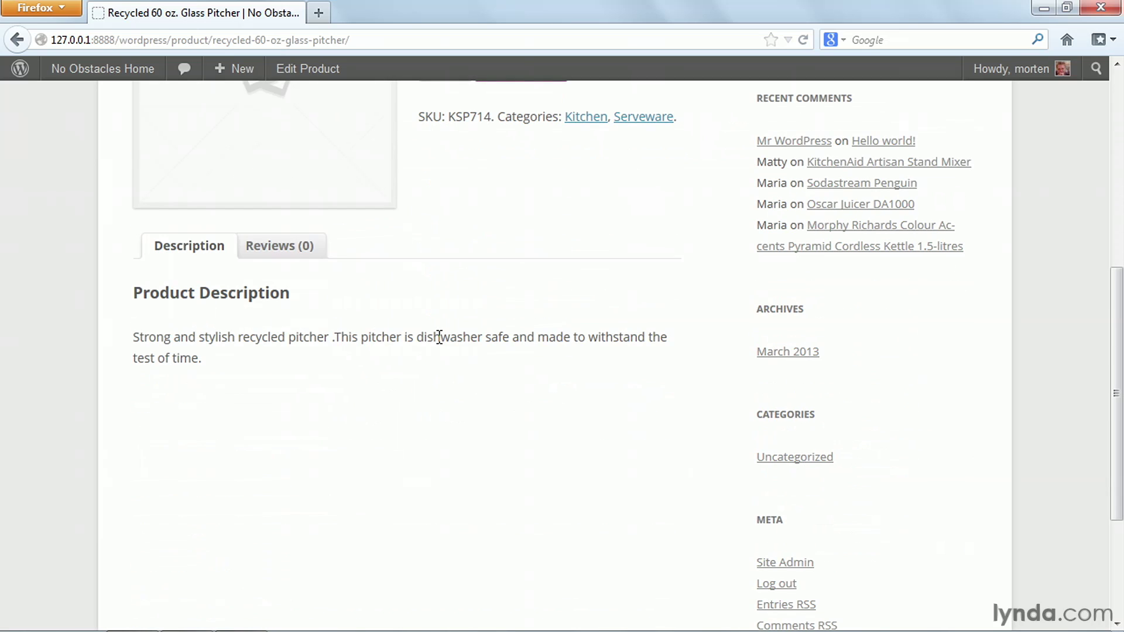
scroll(488, 335, "up", 3)
scroll(488, 335, "up", 1)
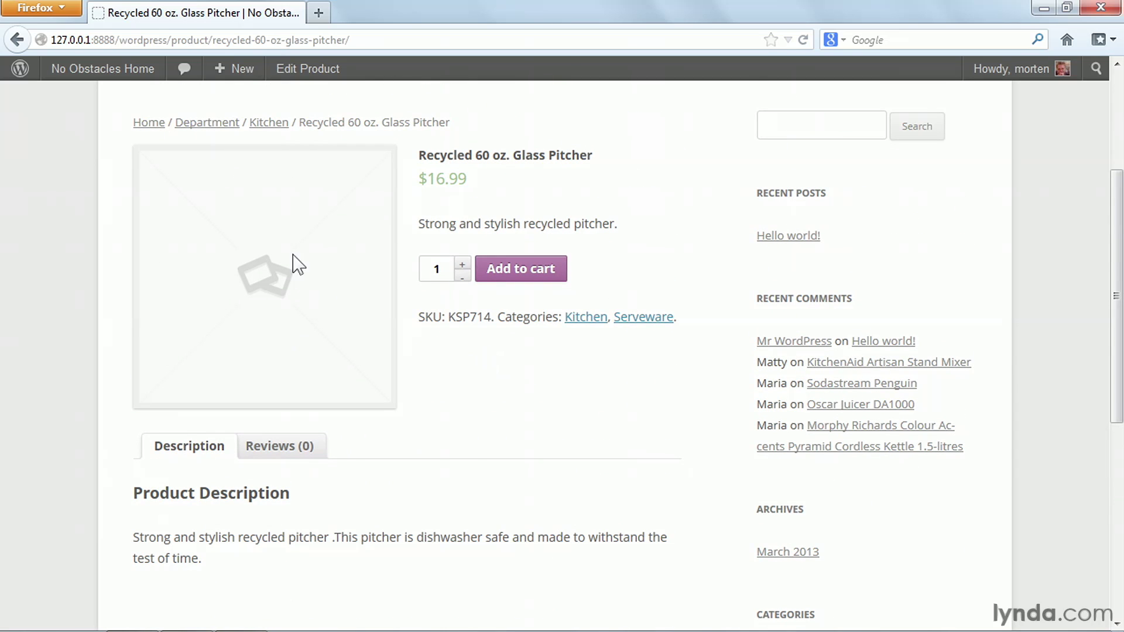